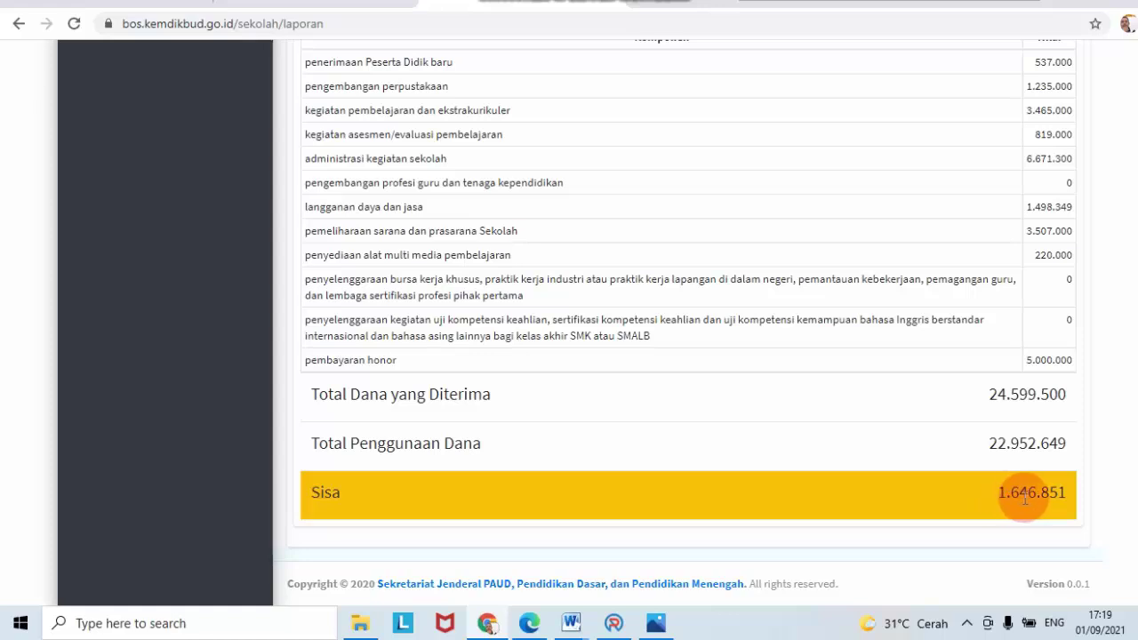
Step: Examine the 2021 BOS Reguler school report, from the report status and components down to the remaining balance (Sisa)
scroll(574, 320, "up", 10)
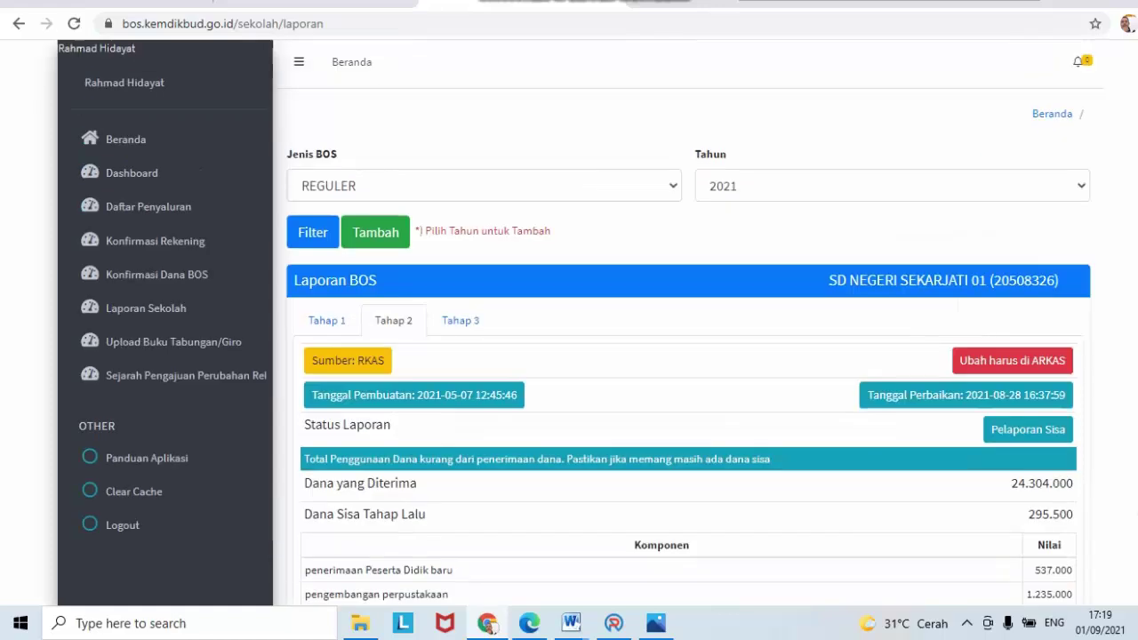
scroll(575, 320, "down", 2)
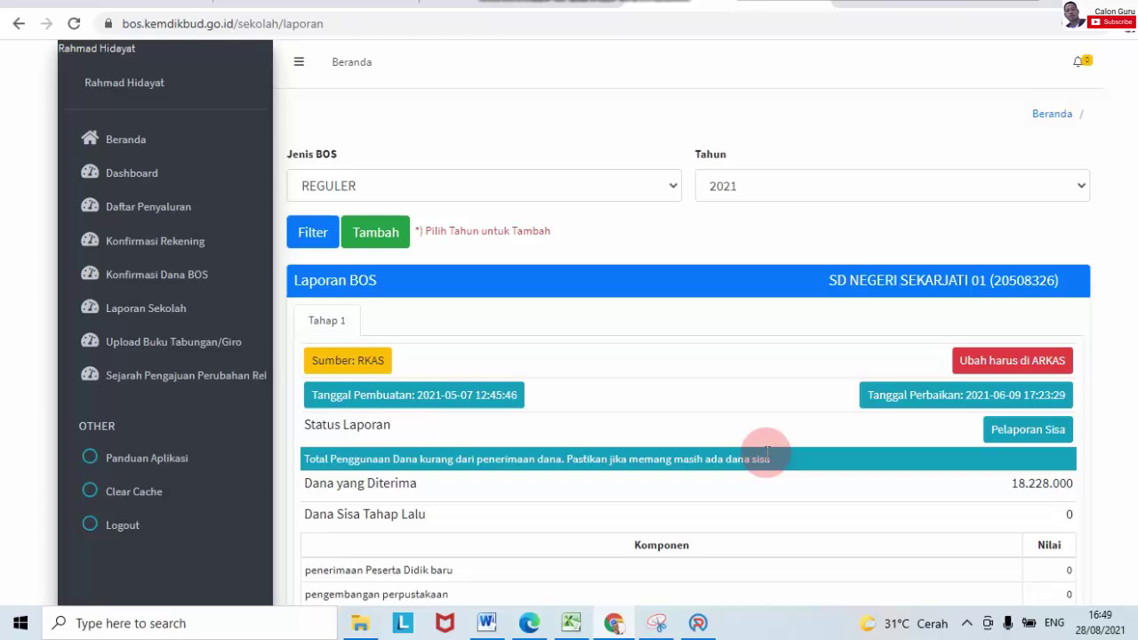
scroll(681, 320, "down", 6)
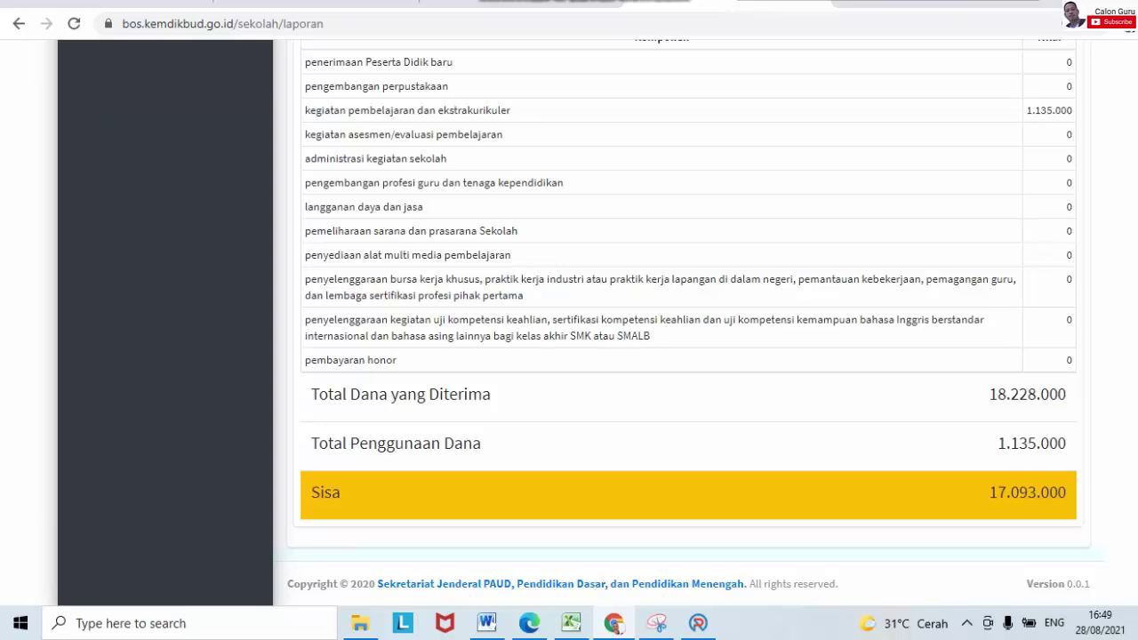
scroll(681, 320, "up", 10)
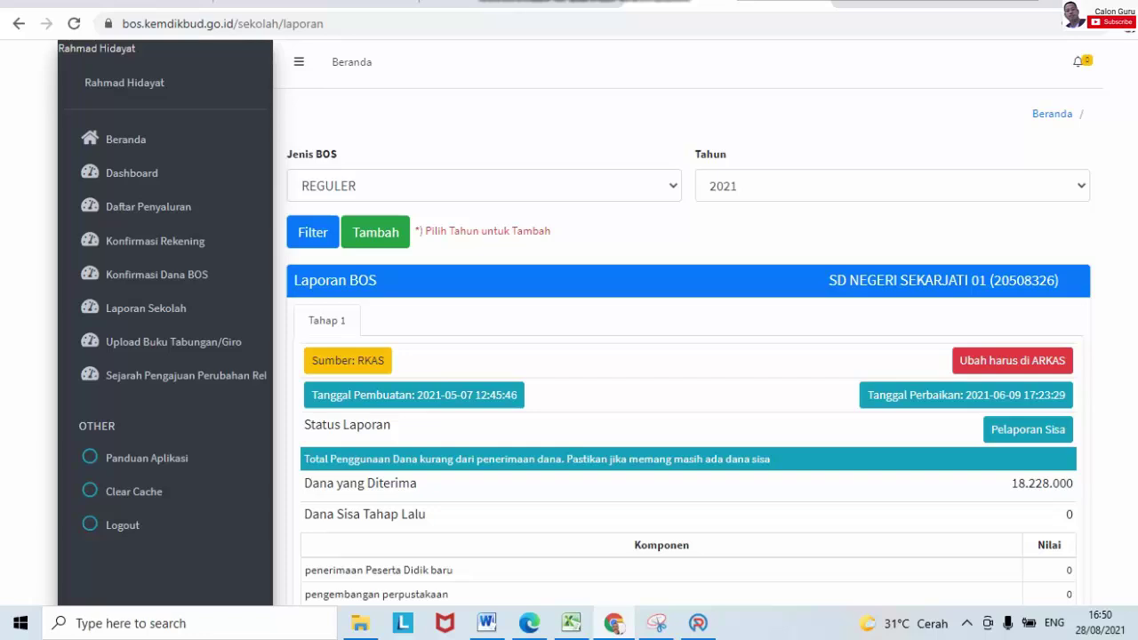
Step: Switch to ARKAS and generate the fund usage report for BOS Reguler, period type Tahap, period Tahap 1, with Draft turned off
left_click(698, 624)
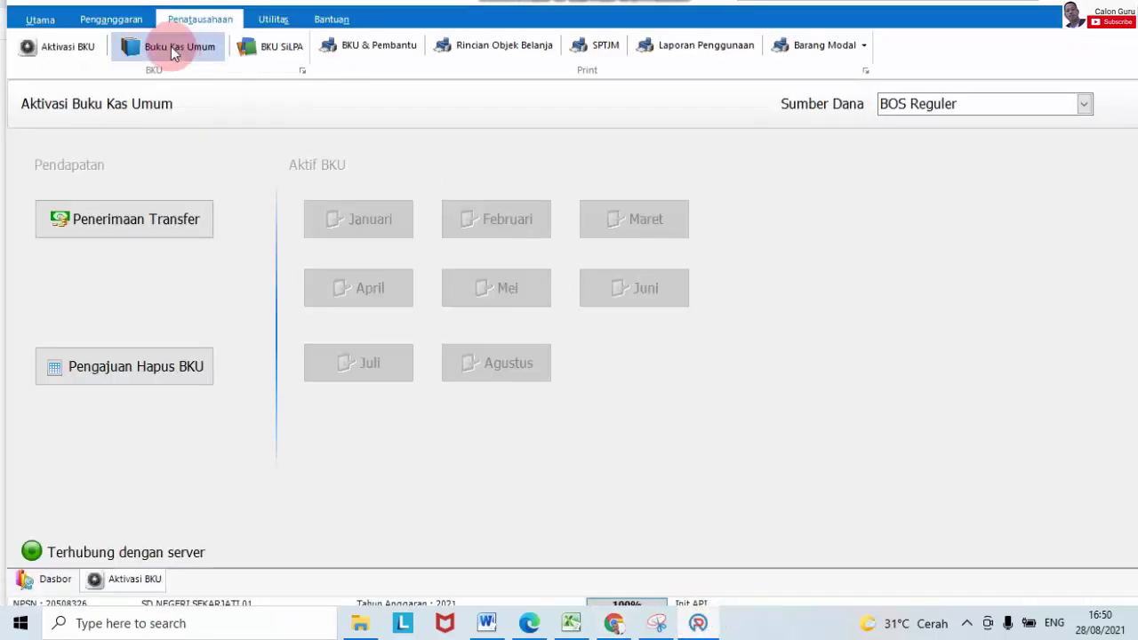
left_click(43, 579)
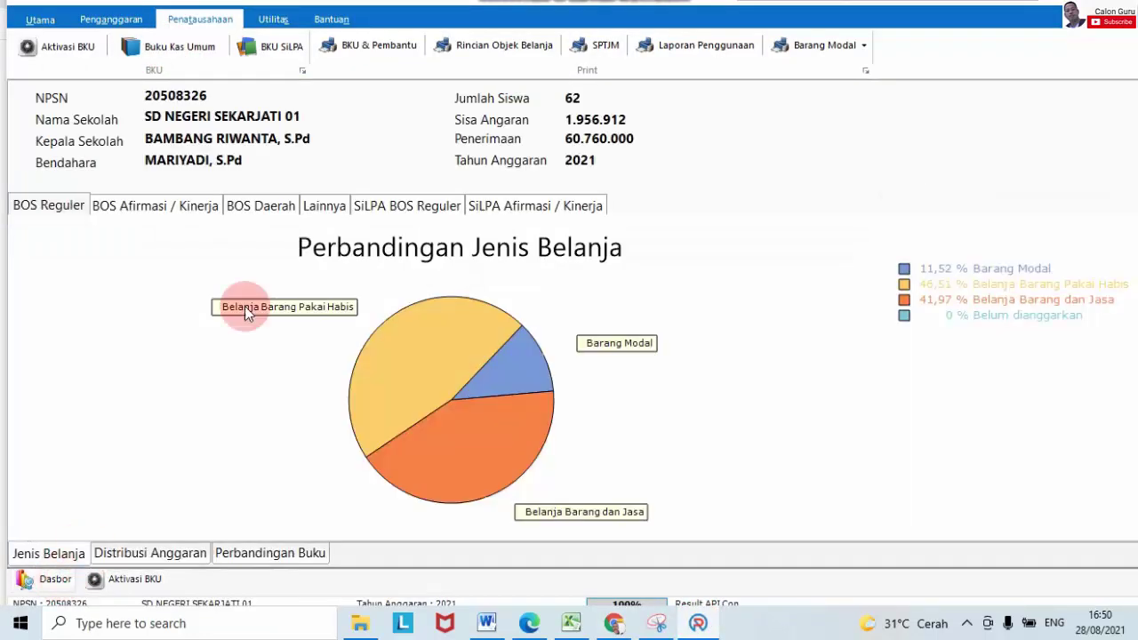
left_click(662, 50)
left_click(716, 252)
left_click(716, 272)
left_click(719, 284)
left_click(679, 317)
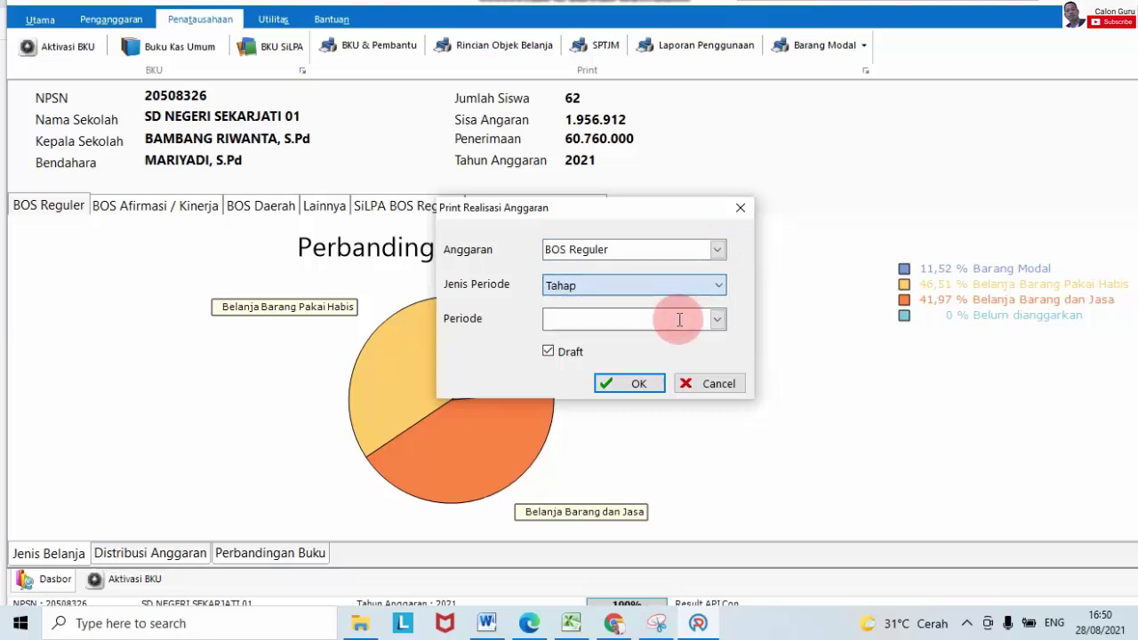
left_click(718, 319)
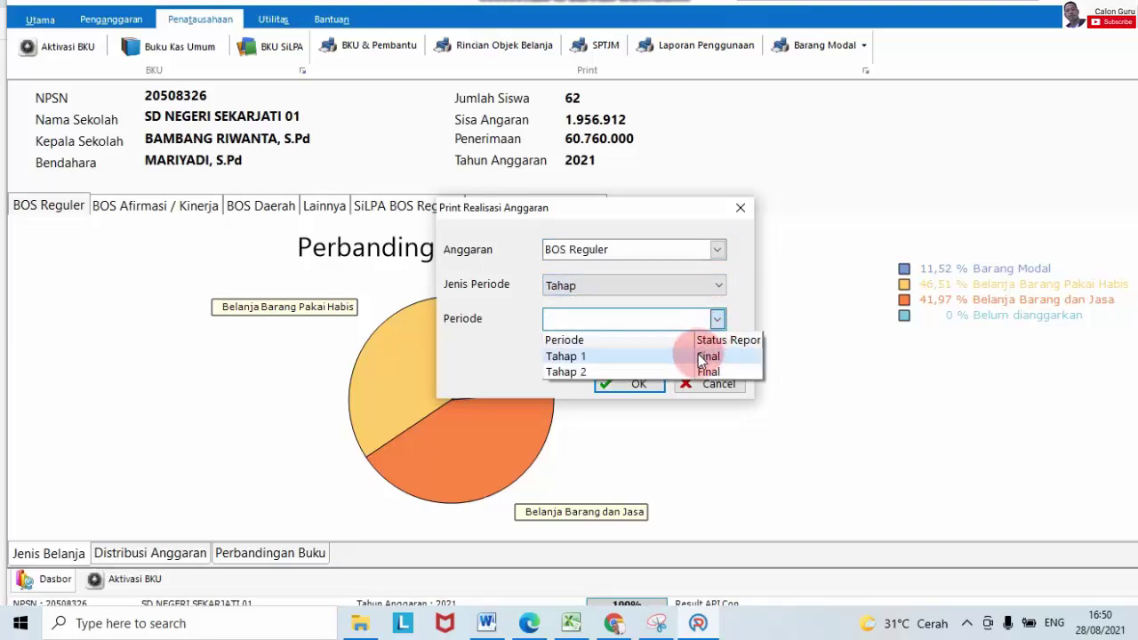
left_click(703, 358)
left_click(548, 352)
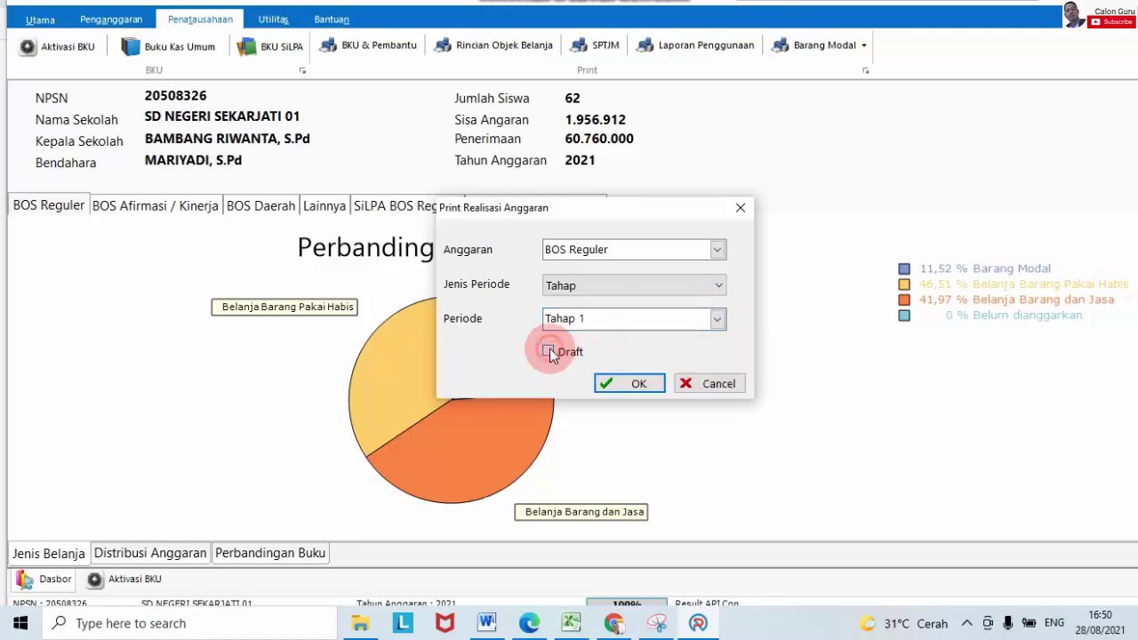
left_click(627, 383)
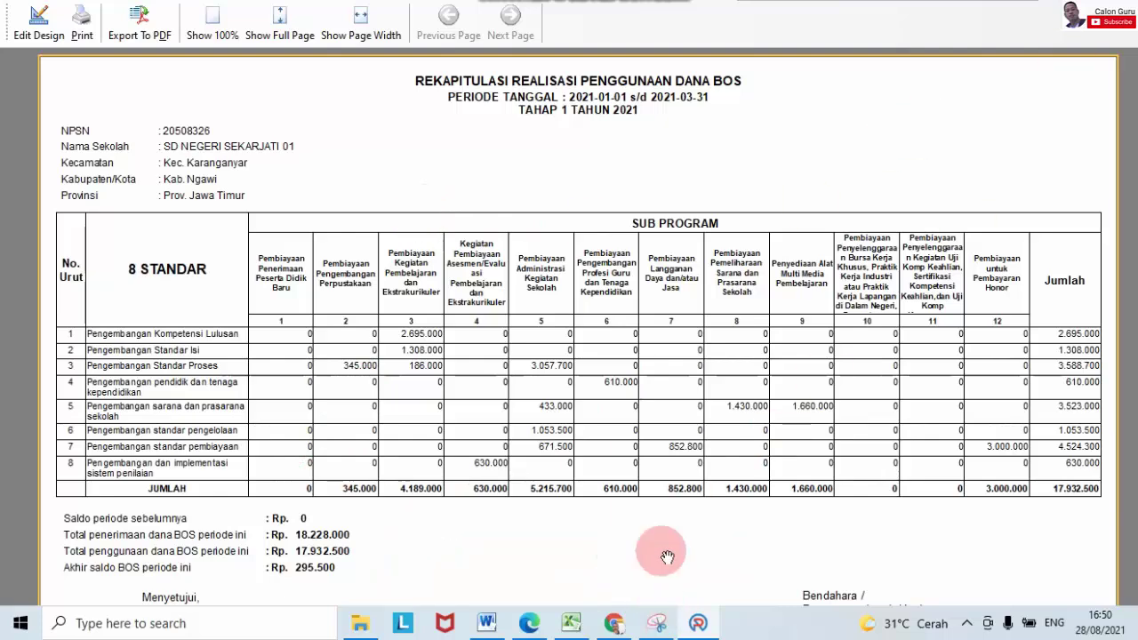
Step: Return to the BOS portal in Chrome and compare its Tahap 1 component amounts and totals with the ARKAS report
left_click(613, 622)
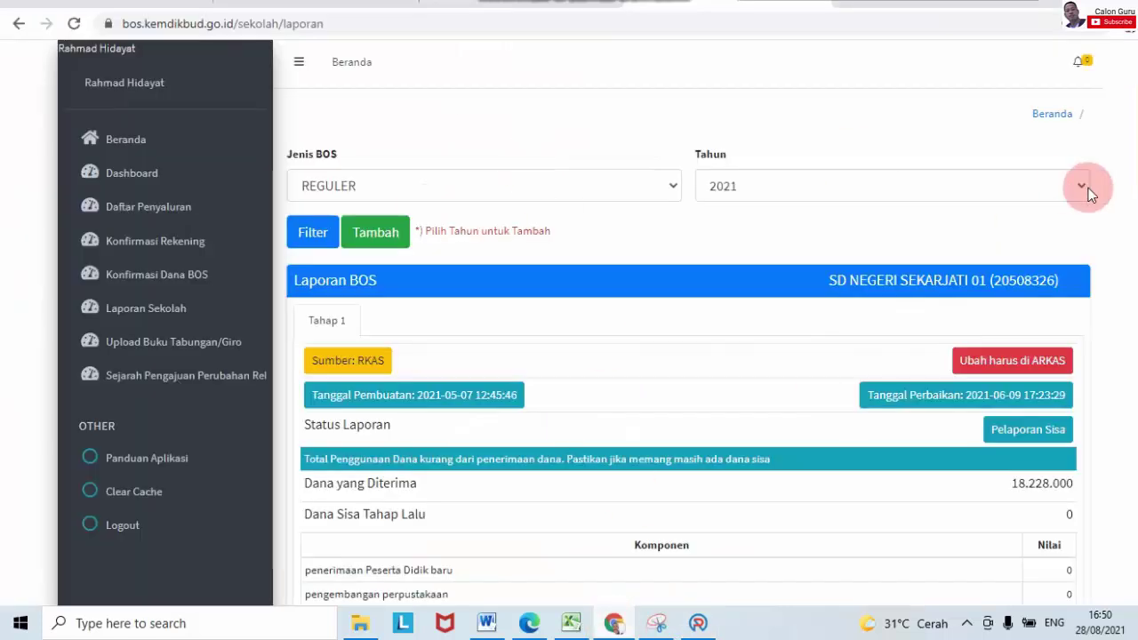
scroll(1088, 187, "down", 6)
scroll(589, 319, "up", 6)
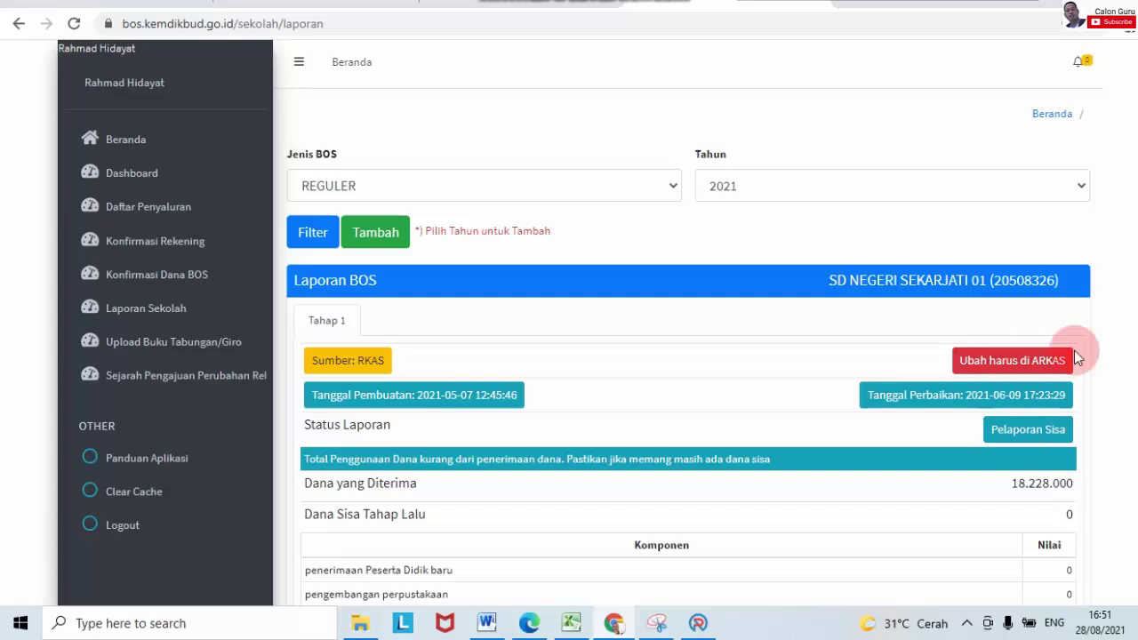
scroll(685, 400, "down", 6)
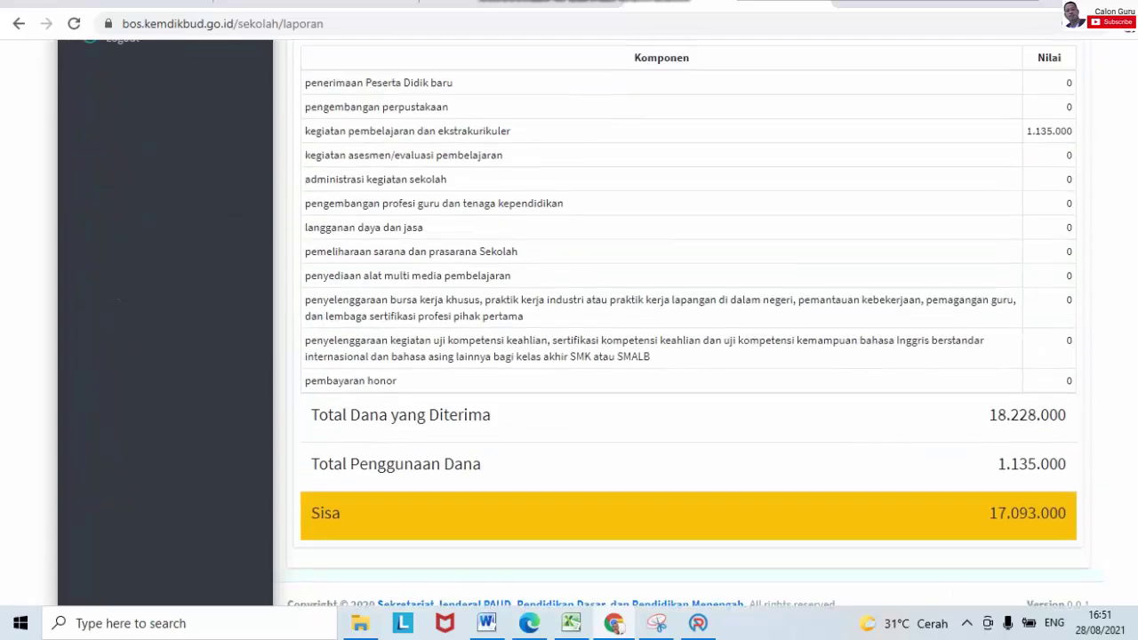
scroll(685, 400, "up", 6)
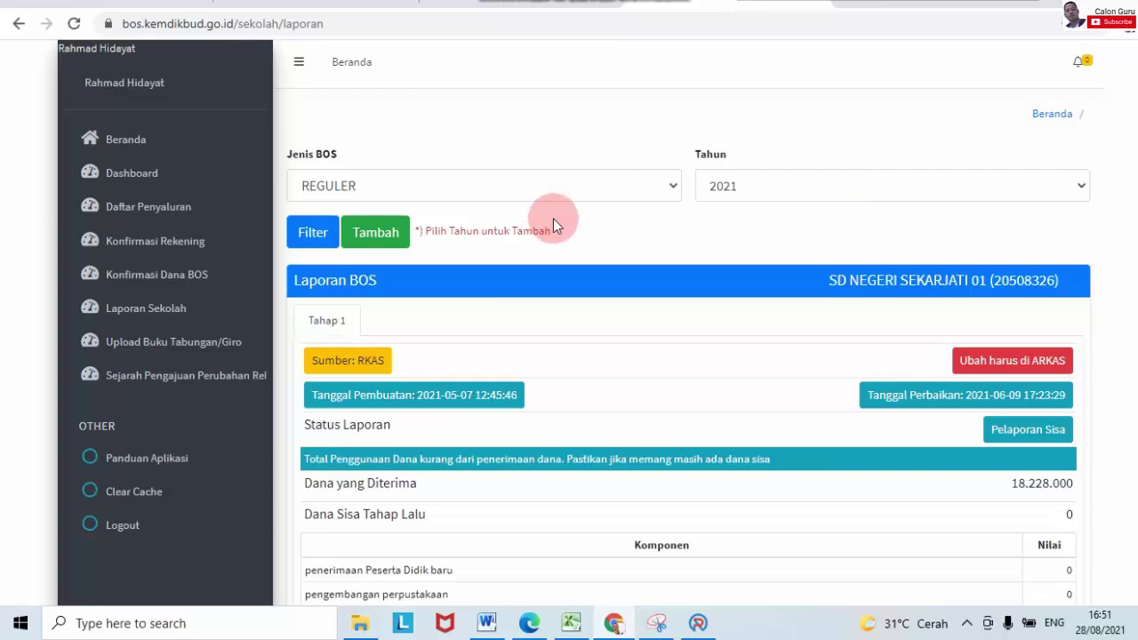
scroll(681, 355, "down", 5)
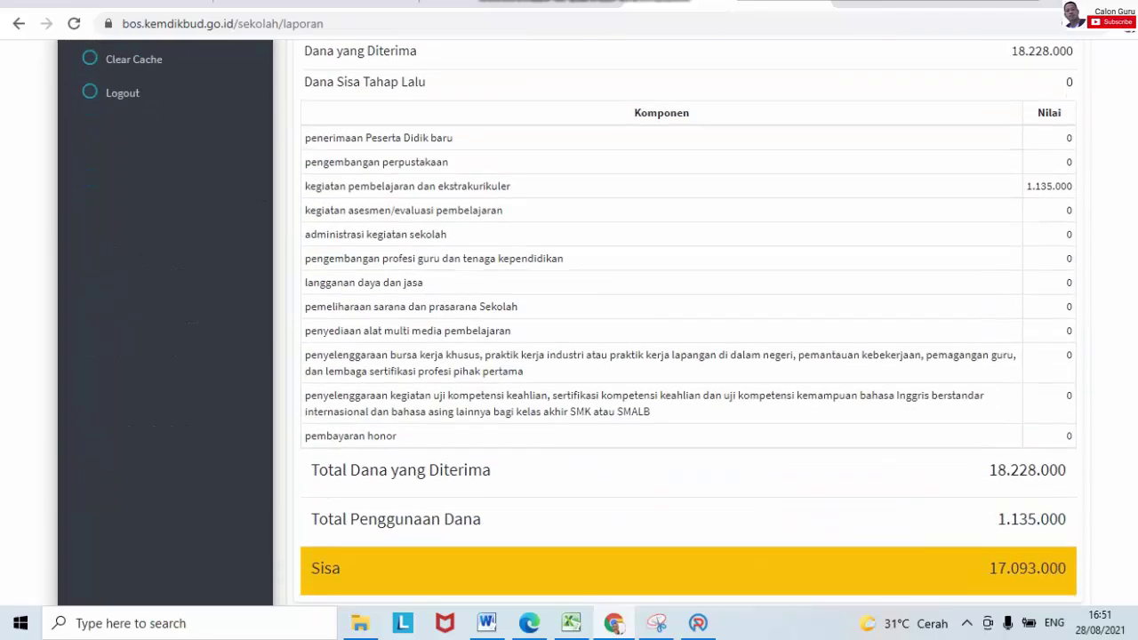
scroll(681, 355, "up", 5)
scroll(681, 356, "down", 5)
scroll(681, 355, "down", 3)
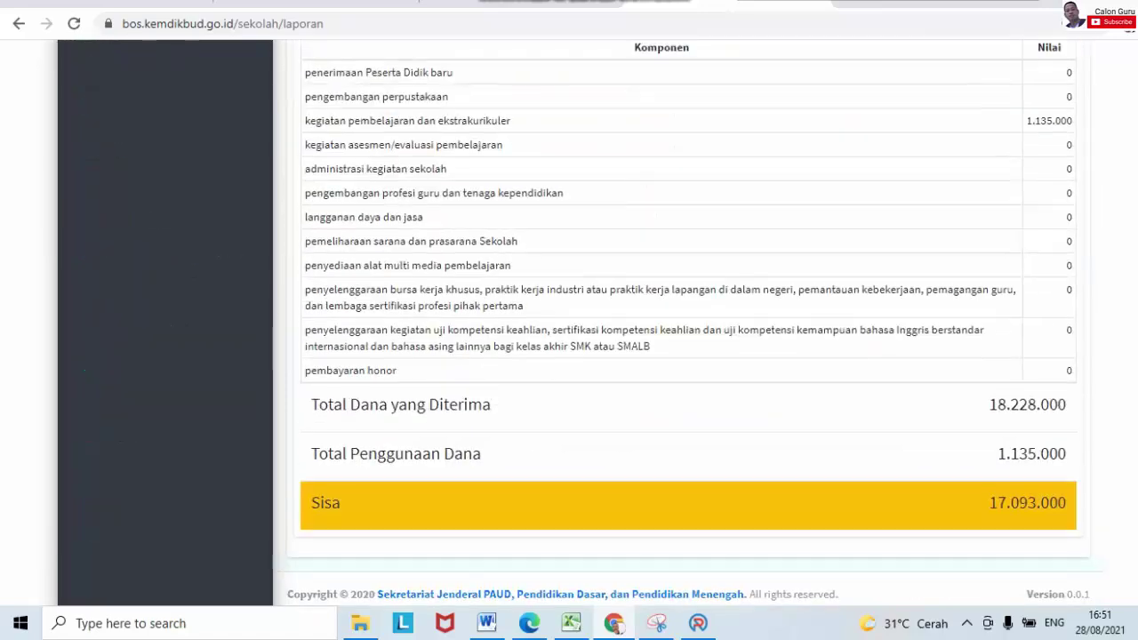
scroll(681, 355, "up", 10)
scroll(681, 356, "down", 5)
scroll(681, 356, "up", 5)
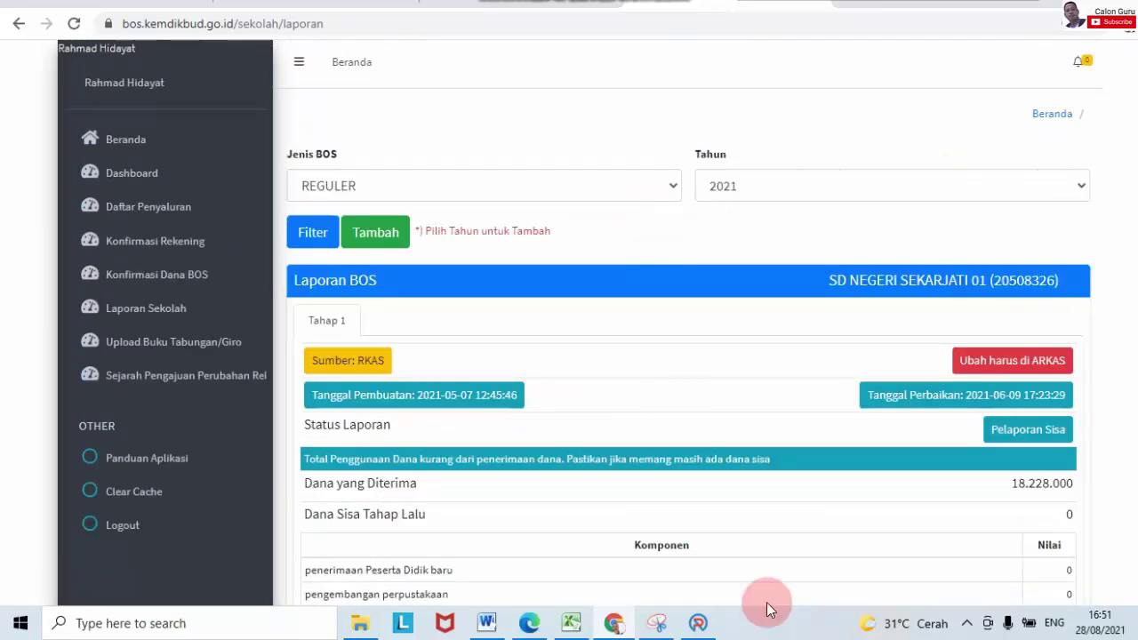
Step: Switch to ARKAS, close the Tahap 1 preview and generate the BOS Reguler fund usage report for period type Tahap, period Tahap 2
left_click(693, 622)
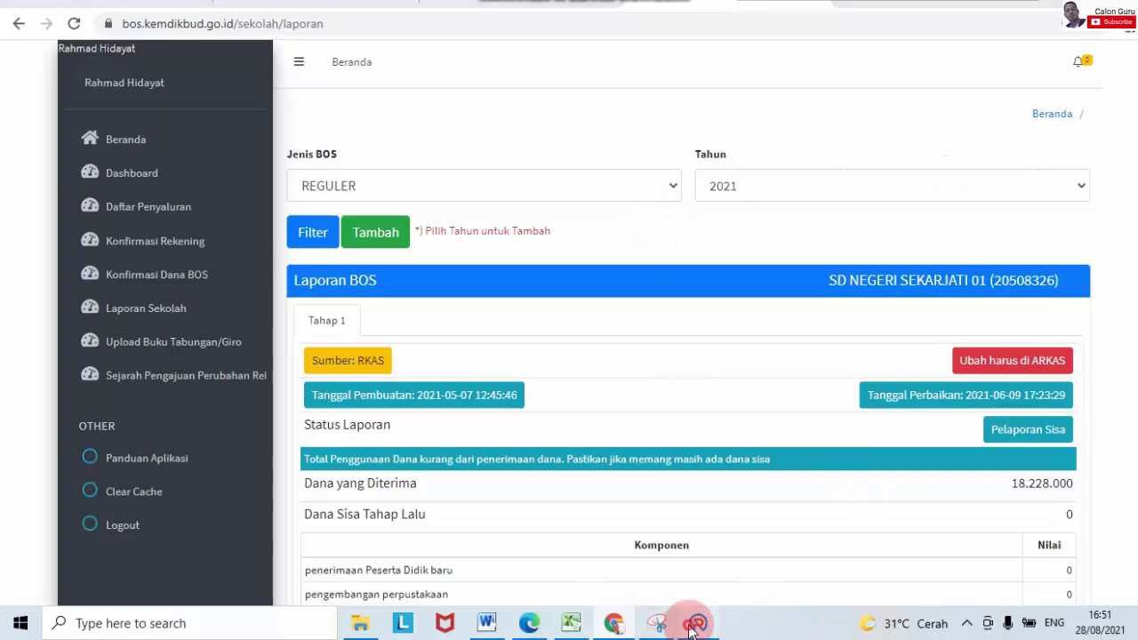
scroll(578, 320, "down", 3)
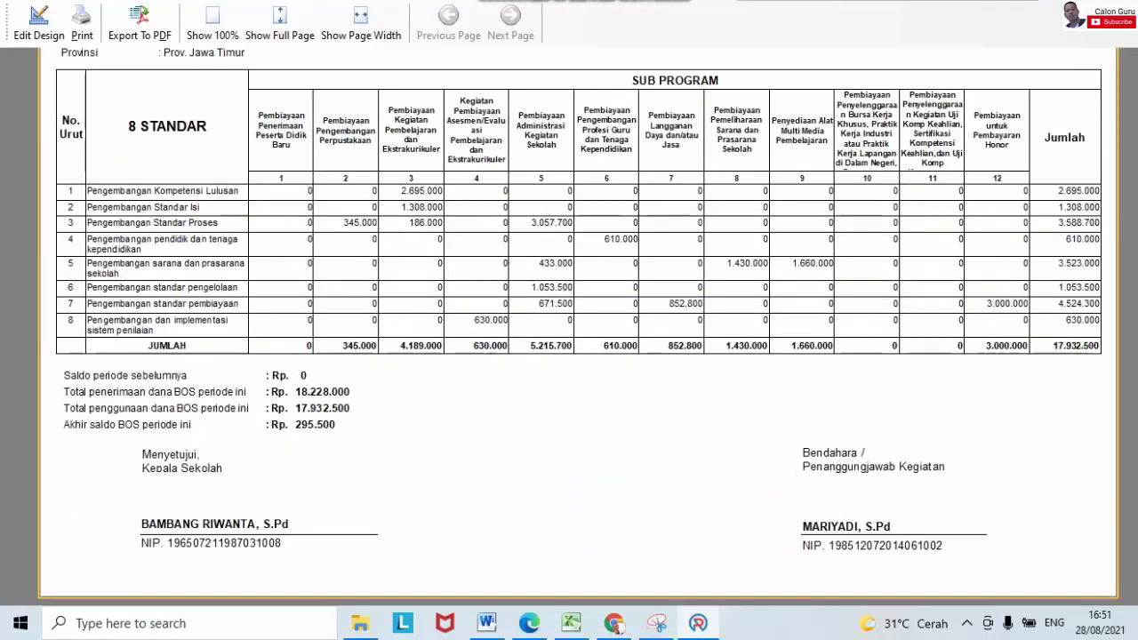
scroll(578, 320, "up", 3)
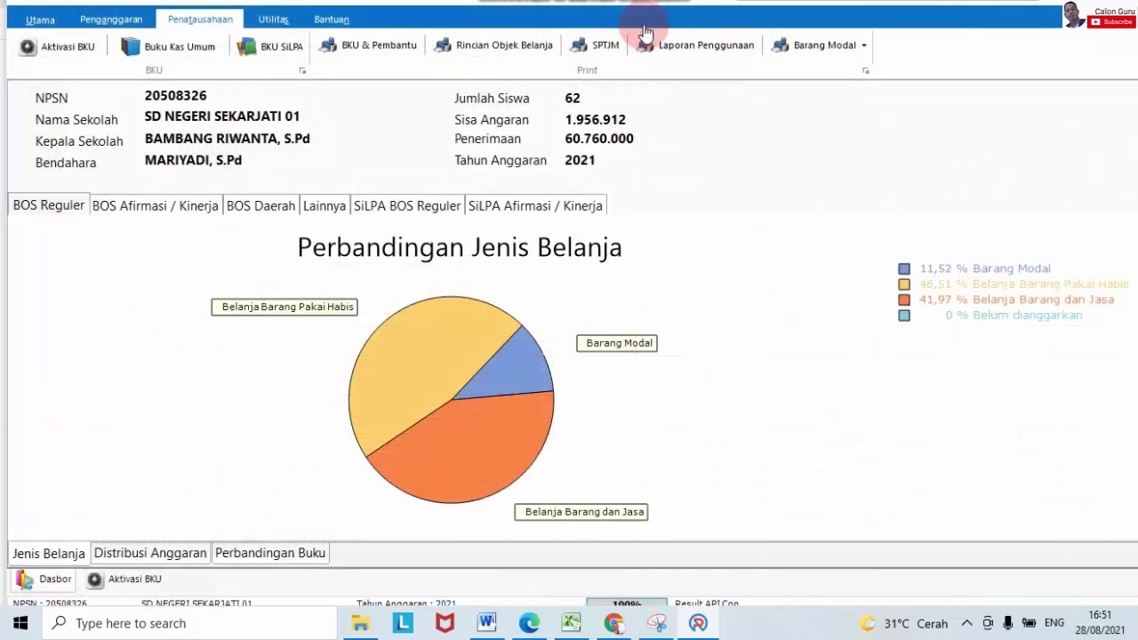
left_click(659, 35)
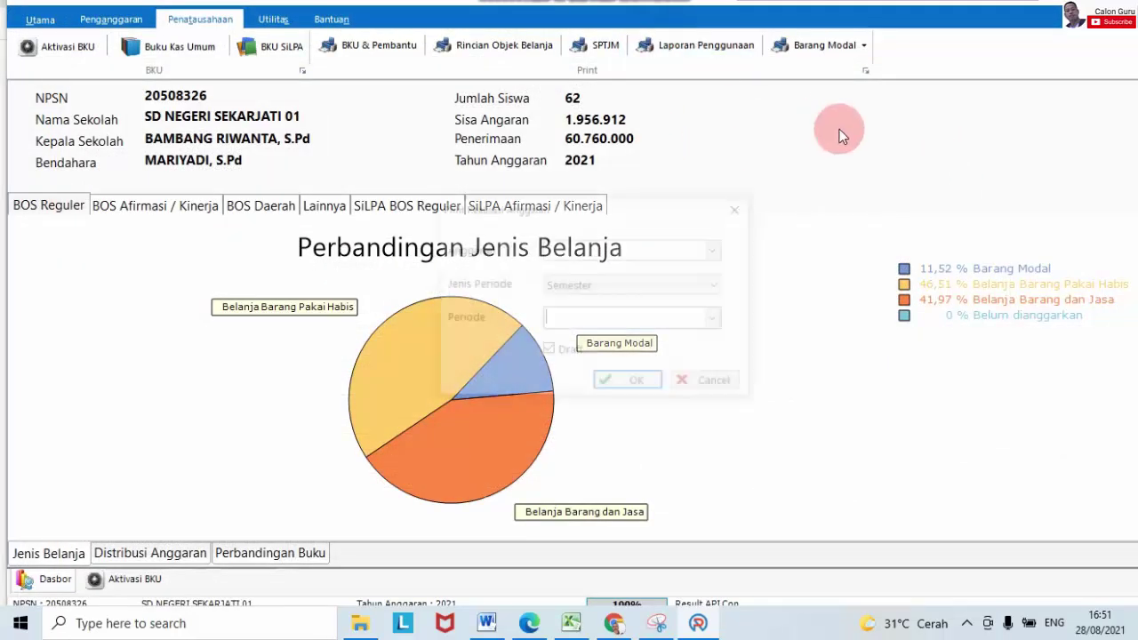
left_click(716, 249)
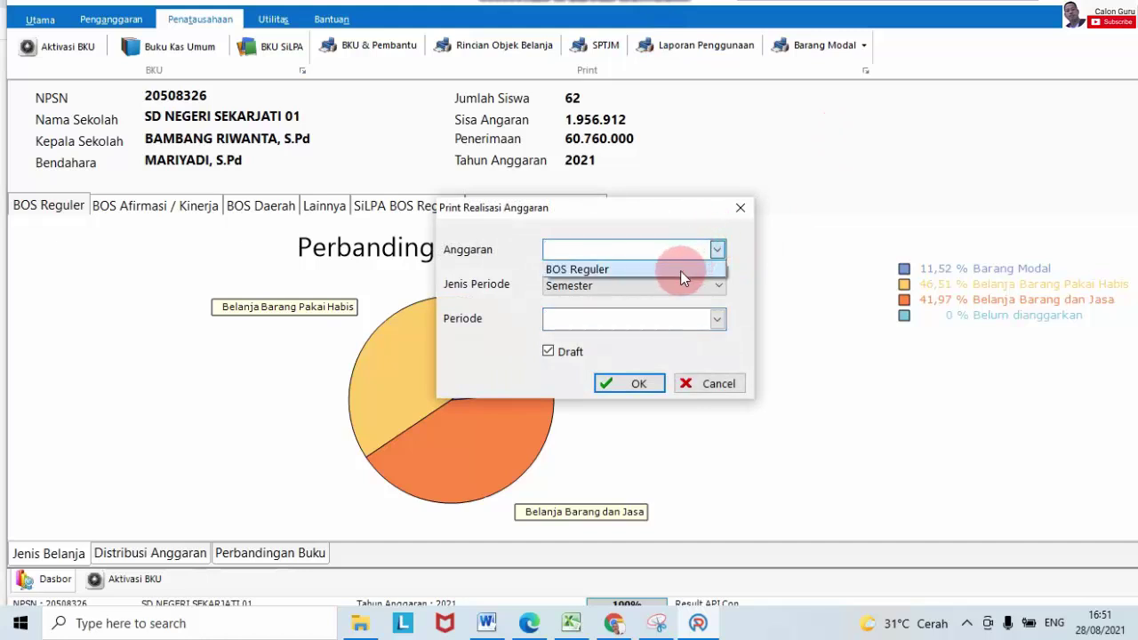
left_click(680, 271)
left_click(718, 286)
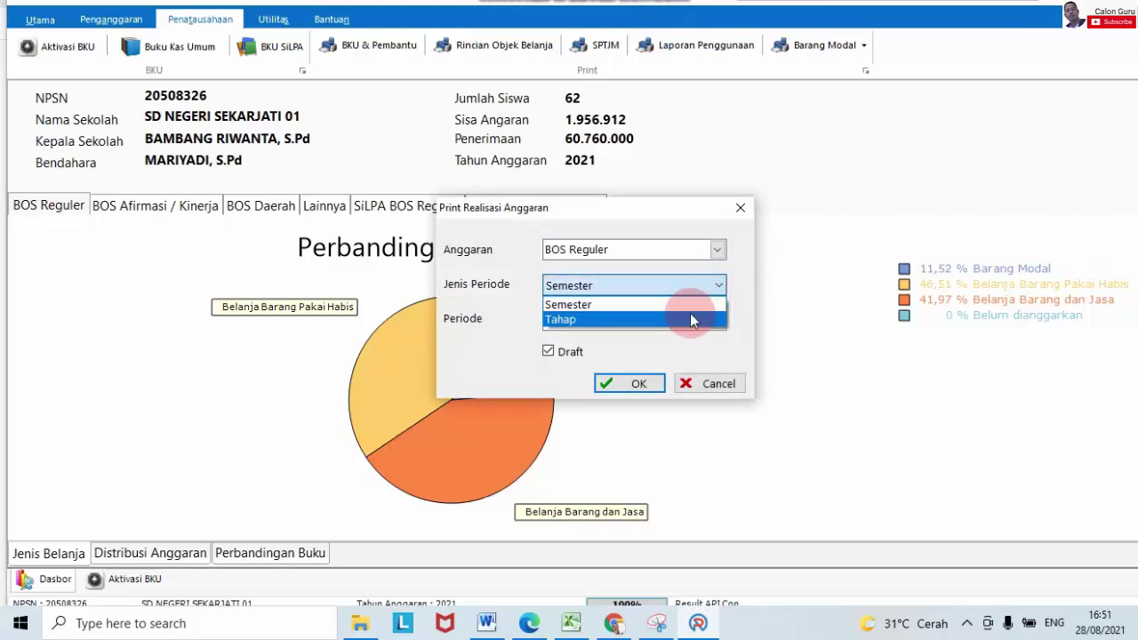
left_click(691, 319)
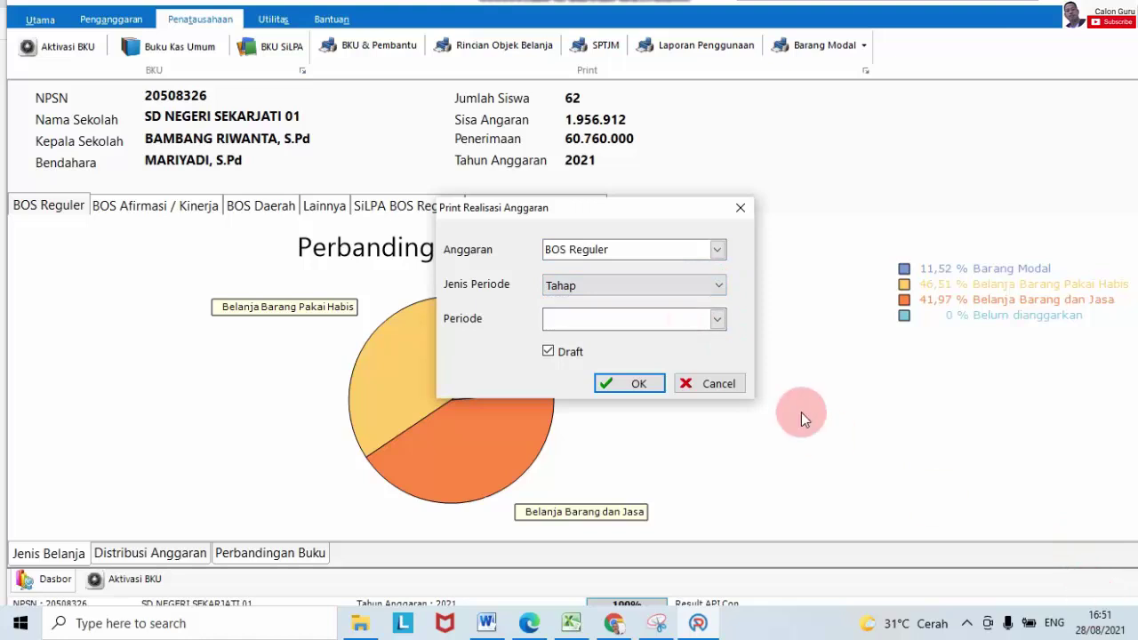
left_click(716, 319)
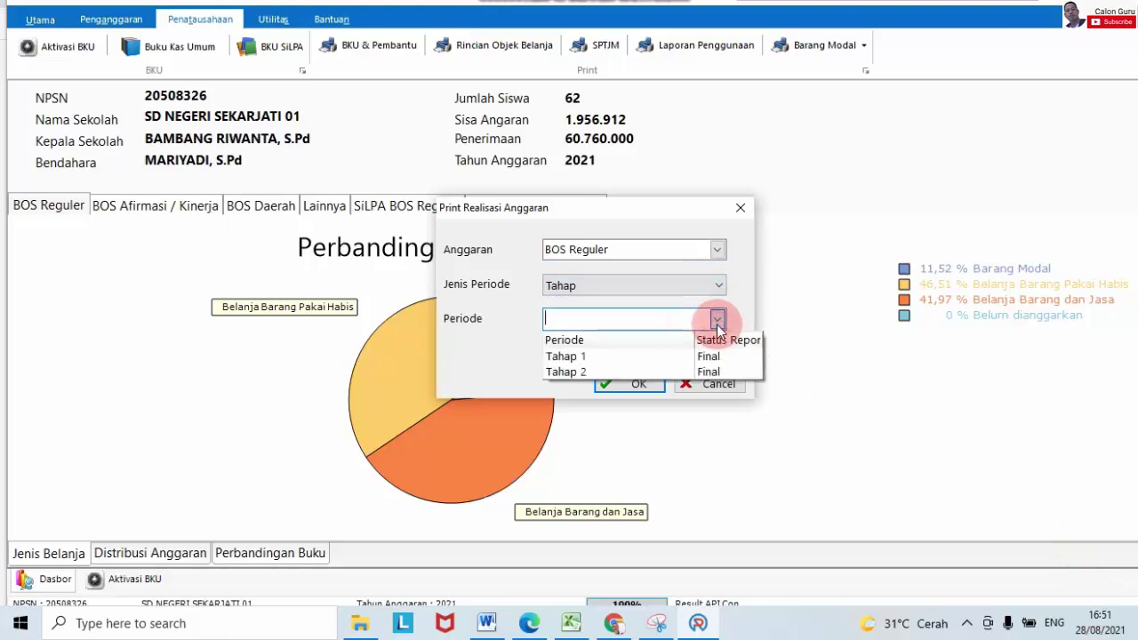
left_click(685, 372)
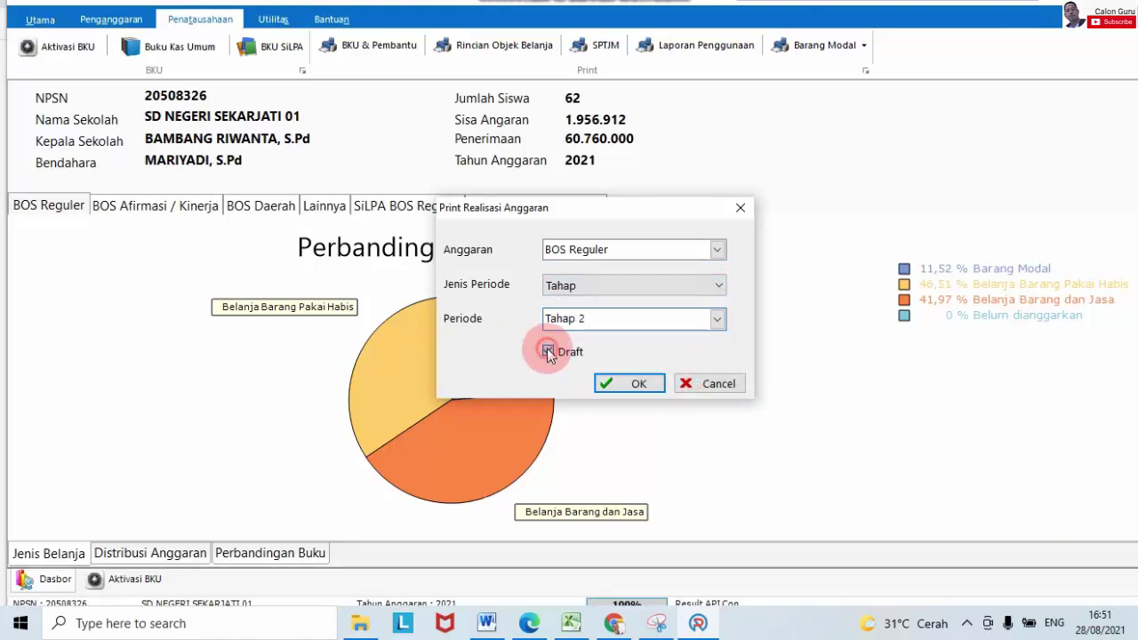
left_click(637, 381)
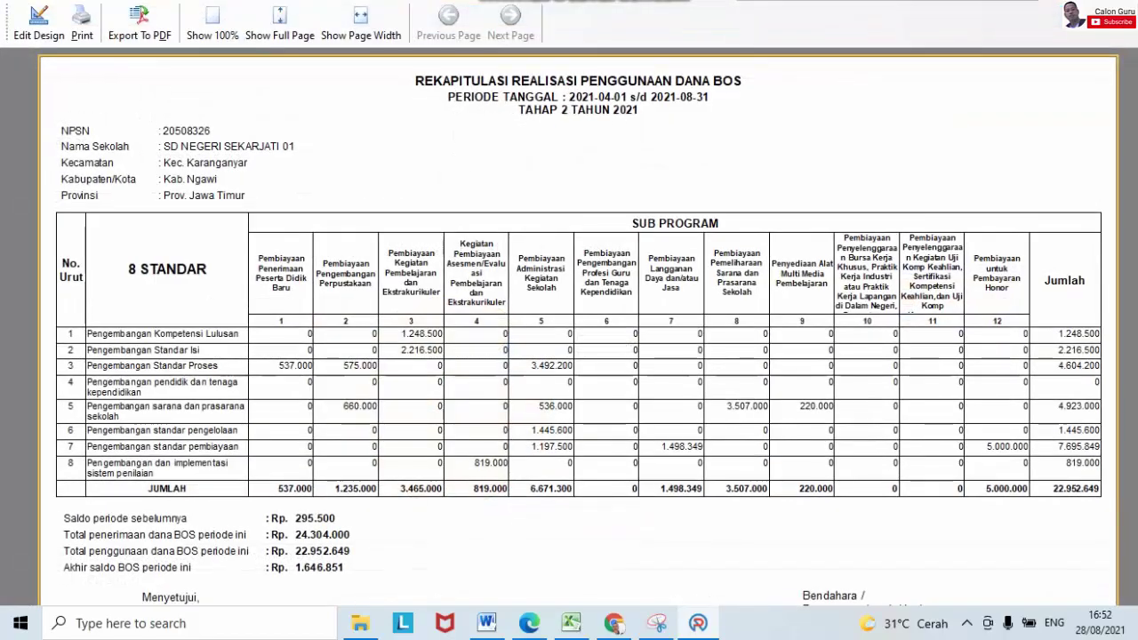
Step: Review the Tahap 2 usage recap in ARKAS and check the BOS portal's school report in Chrome against it
scroll(577, 355, "down", 3)
scroll(578, 355, "up", 3)
scroll(577, 356, "down", 3)
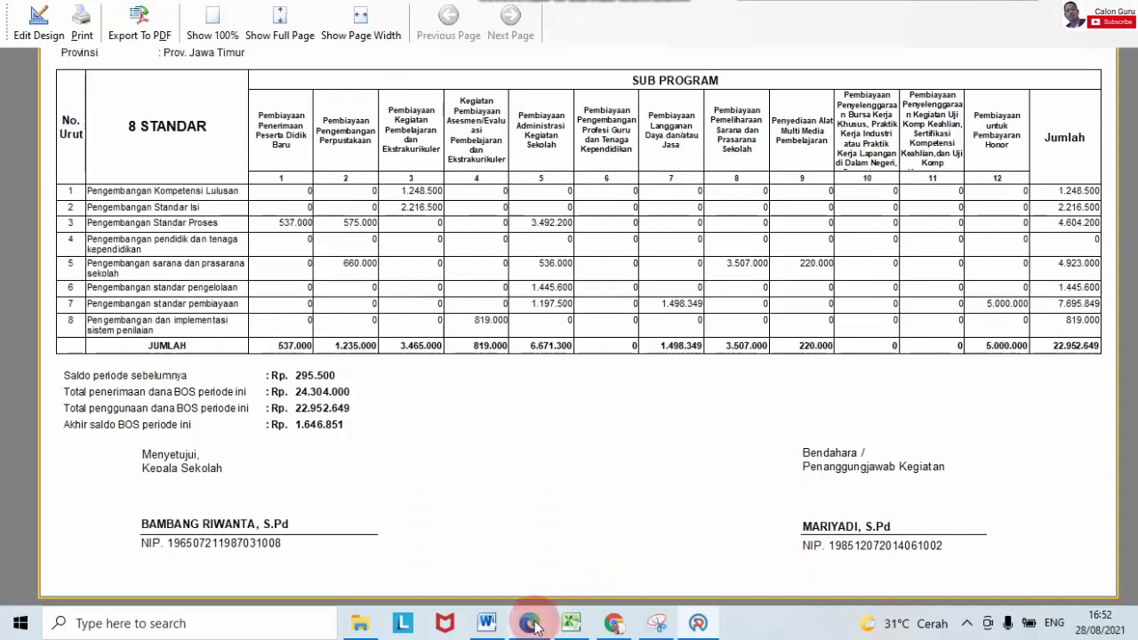
left_click(611, 622)
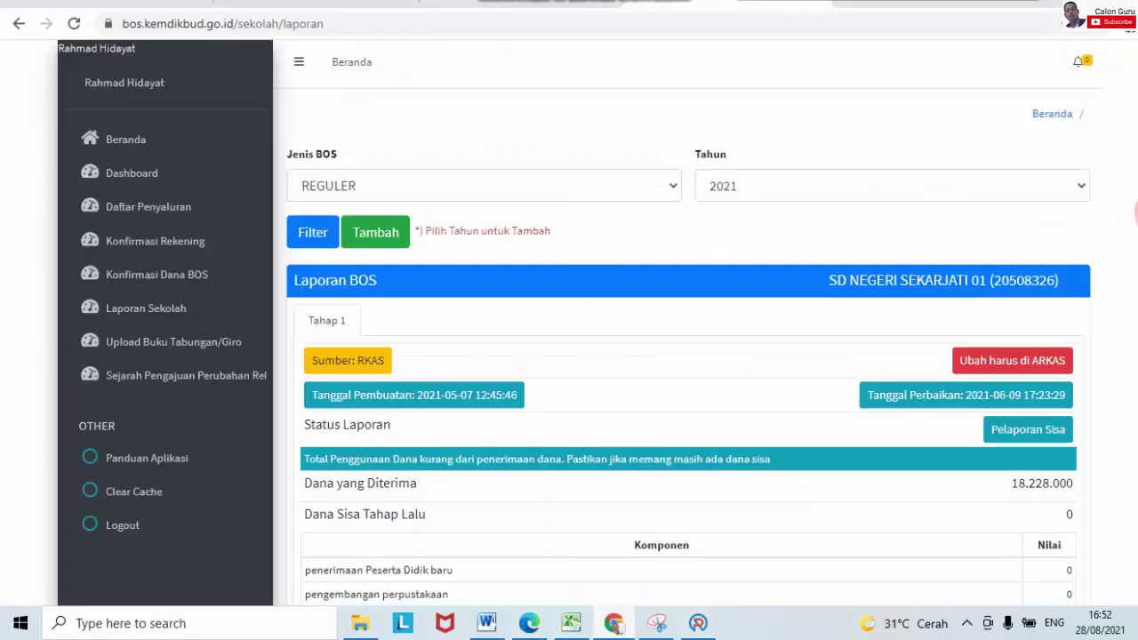
scroll(681, 356, "down", 5)
scroll(681, 355, "up", 5)
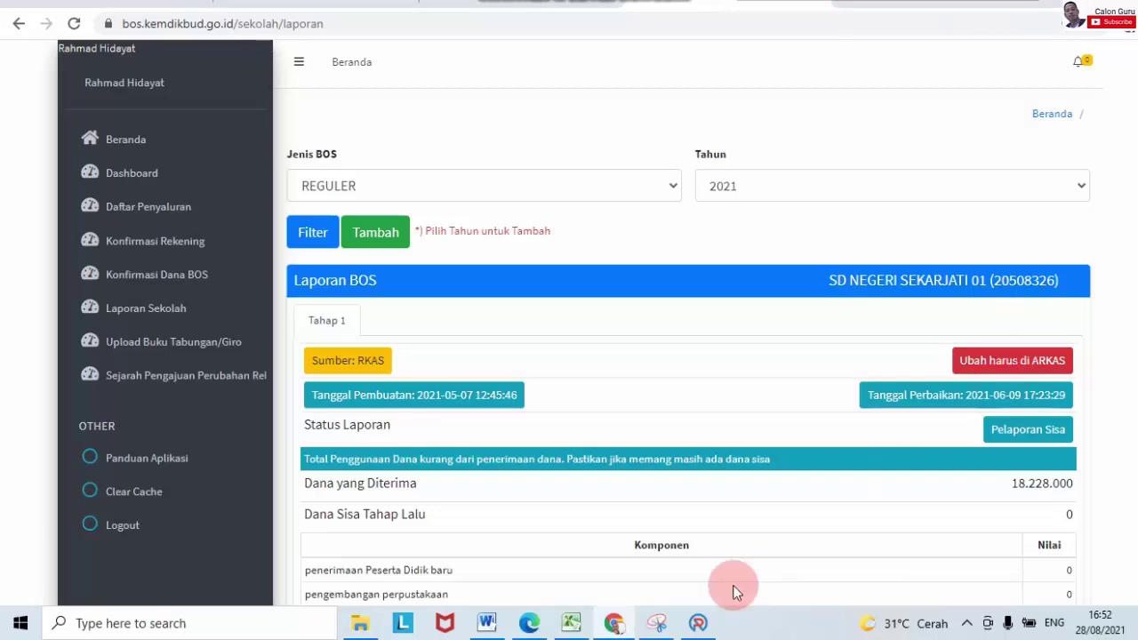
Step: Close the Tahap 2 preview in ARKAS and request the Buku Kas Umum report for SiLPA BOS Reguler for Februari
left_click(697, 624)
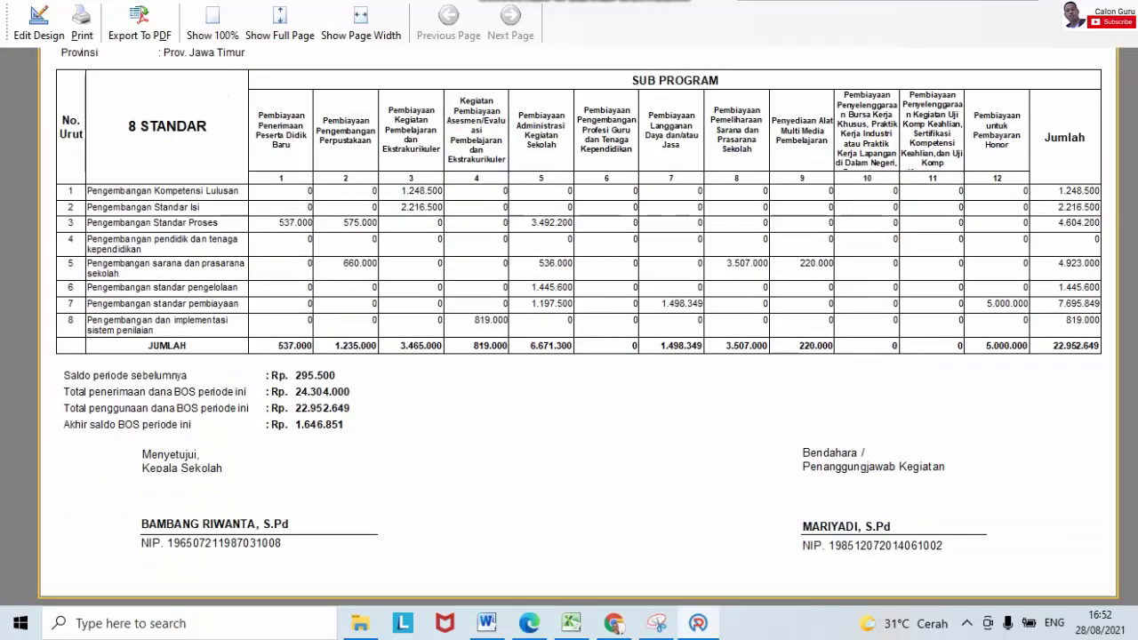
left_click(1121, 3)
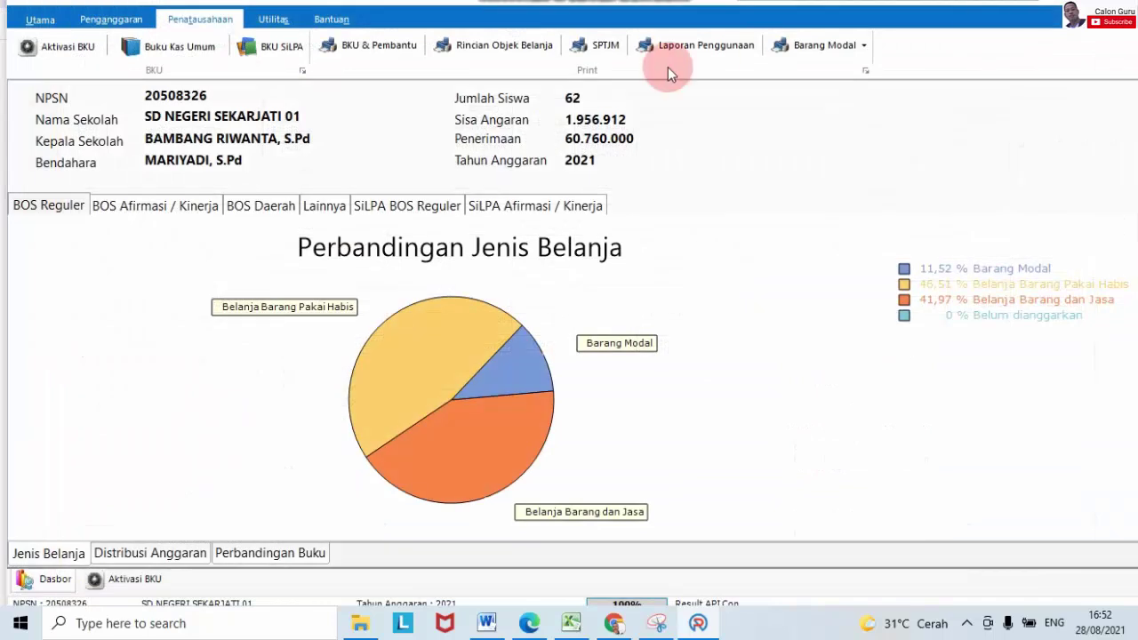
left_click(407, 46)
left_click(596, 259)
left_click(718, 392)
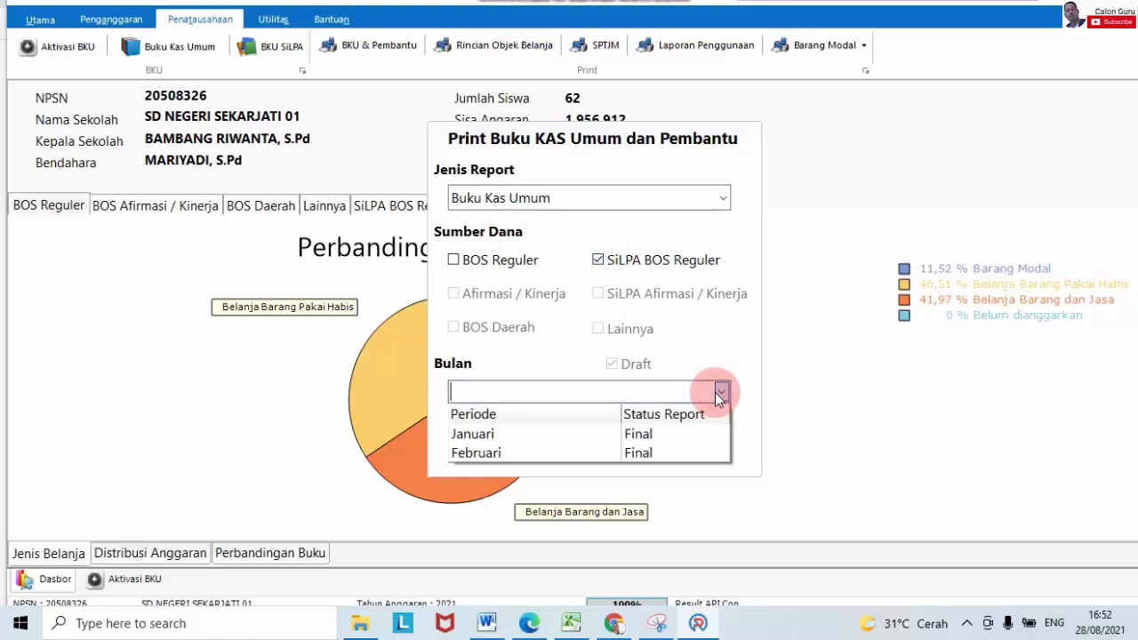
left_click(649, 453)
left_click(616, 442)
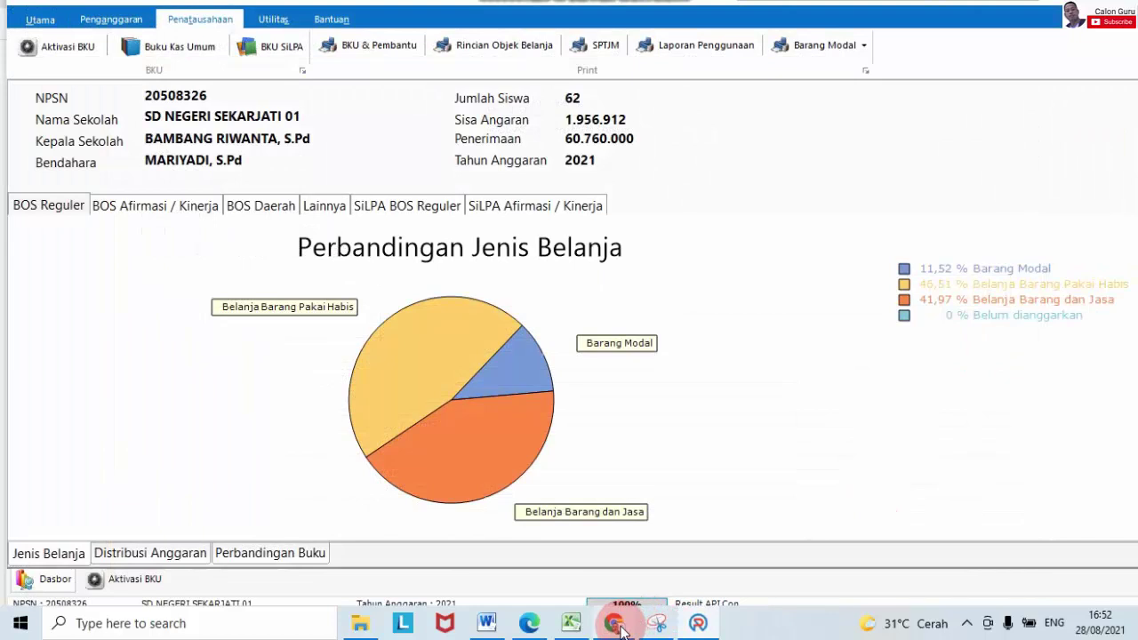
mouse_move(623, 625)
left_click(619, 493)
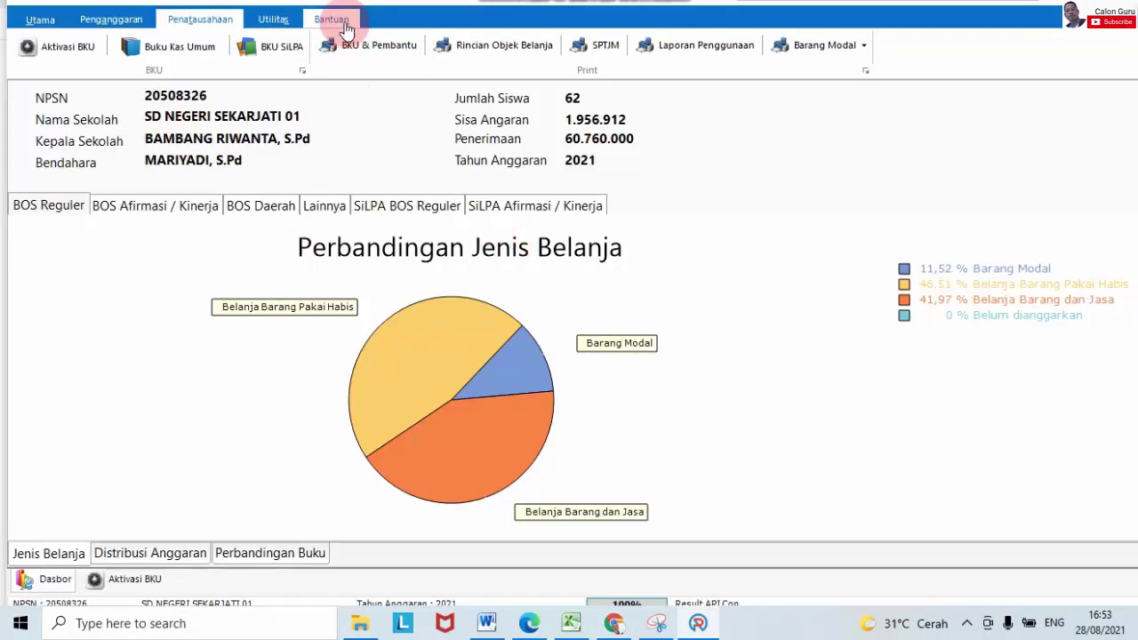
Step: Run the online synchronisation of ARKAS with the server and check the computer's internet connection while it runs
left_click(39, 18)
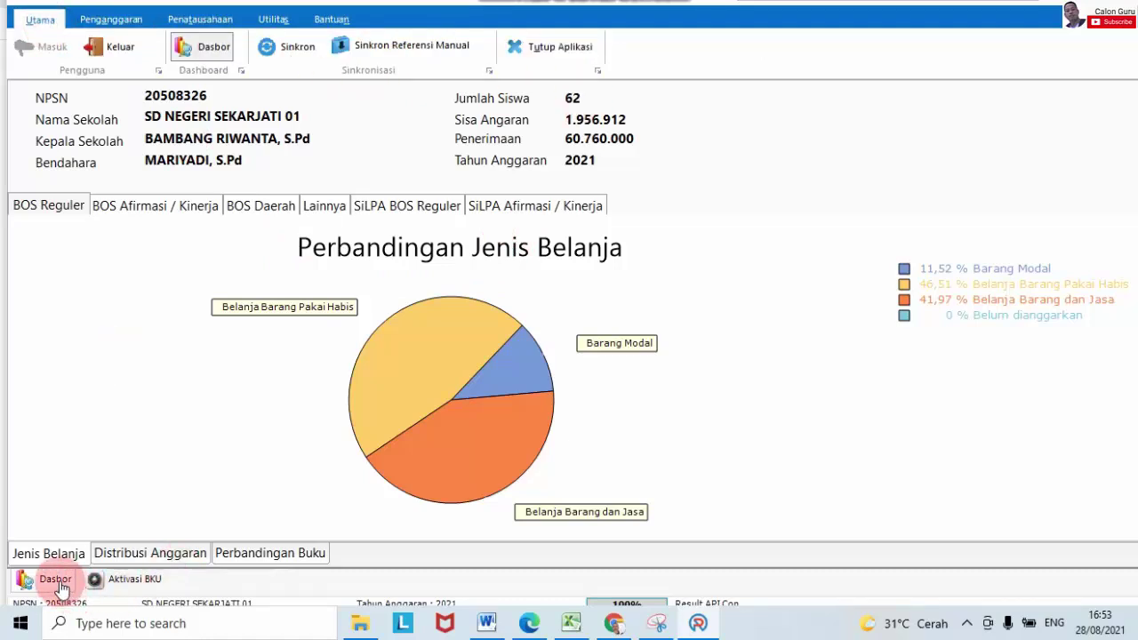
left_click(278, 66)
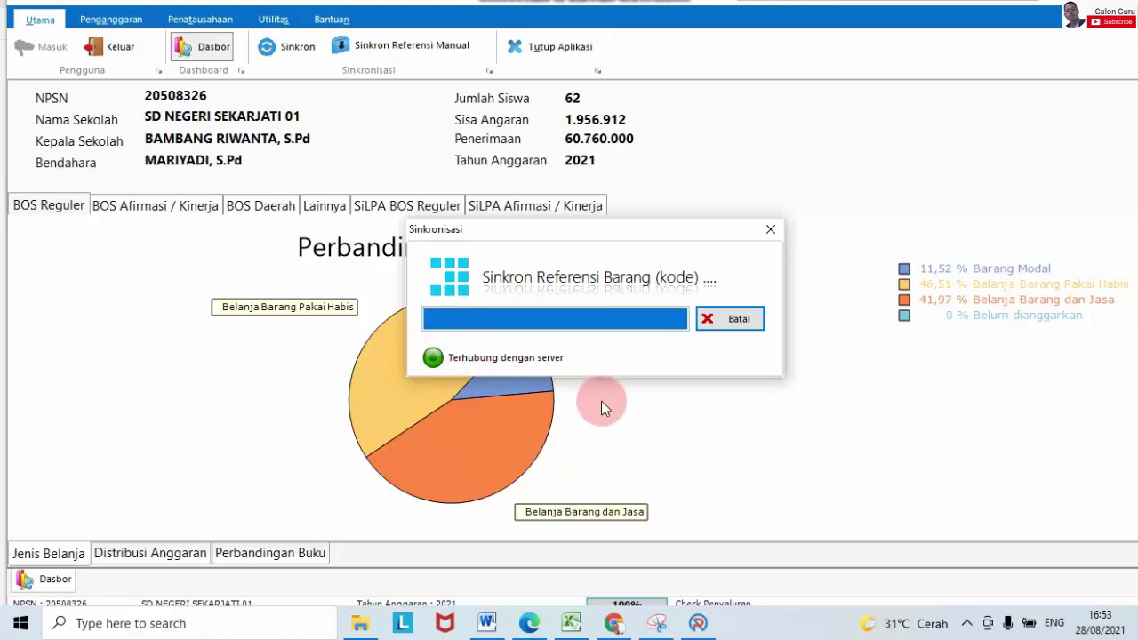
left_click(967, 624)
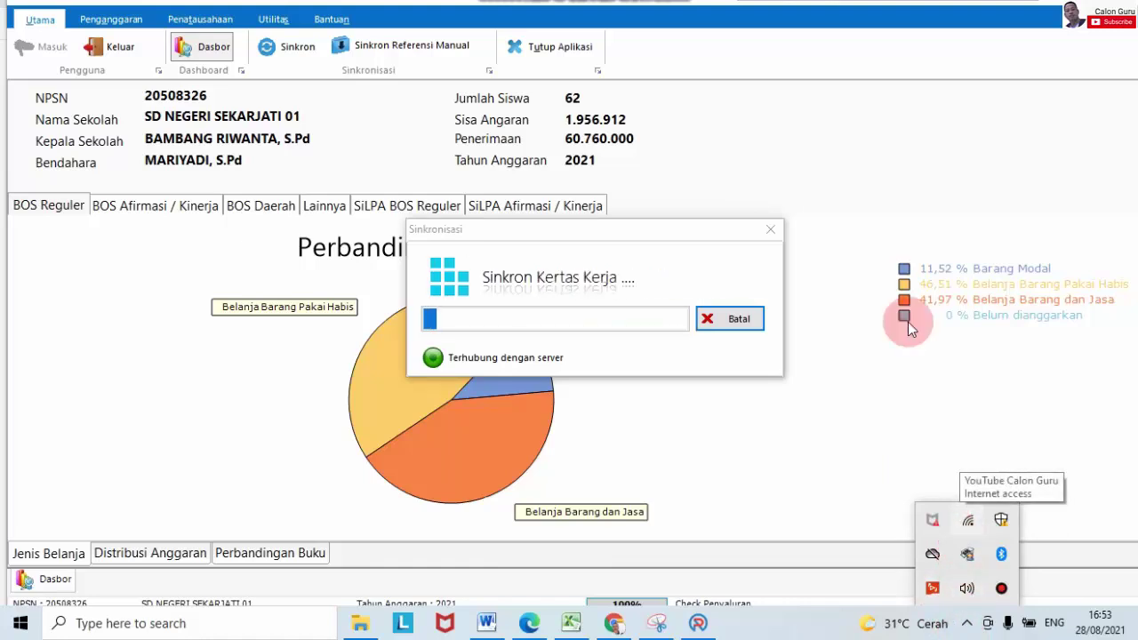
left_click(889, 272)
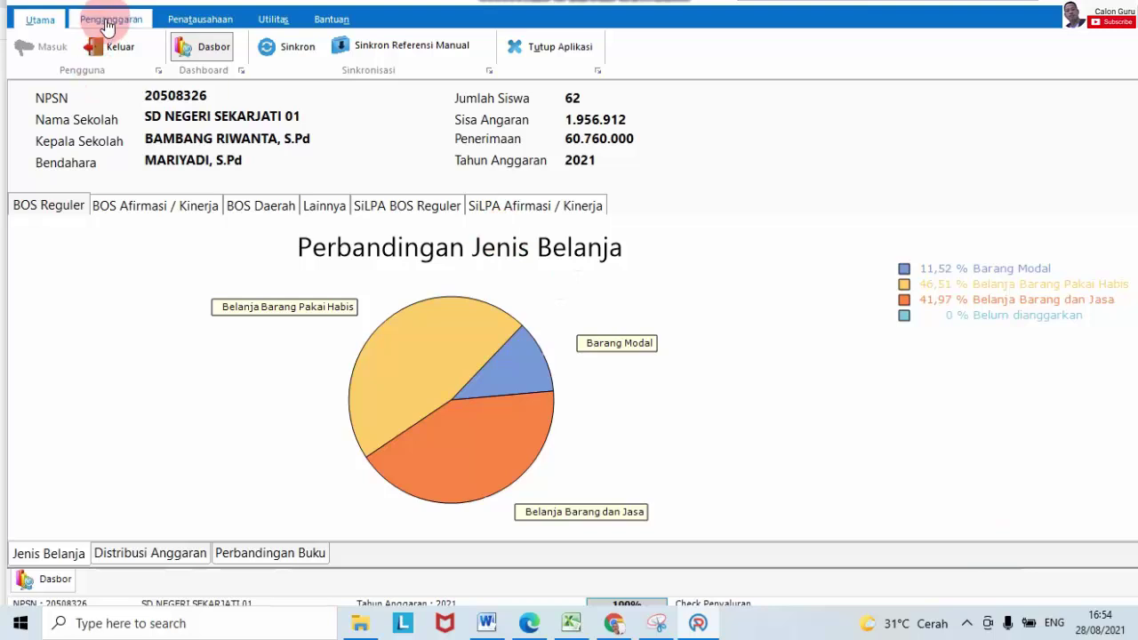
Step: Open the Buku Kas Umum activation page and view the months for fund source BOS Reguler
left_click(182, 19)
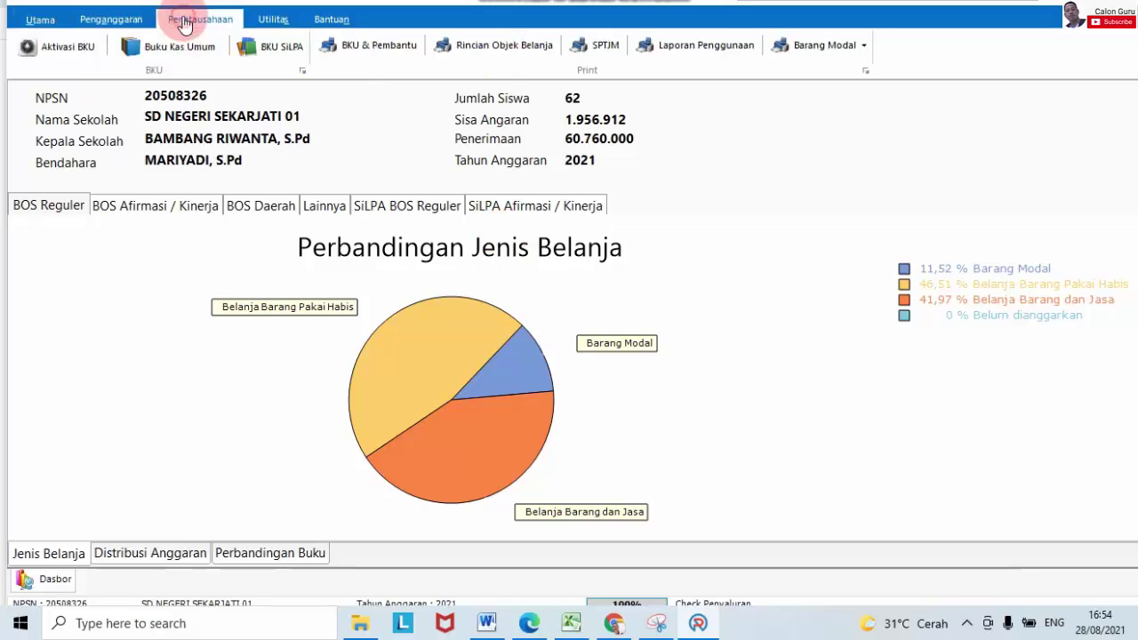
left_click(78, 46)
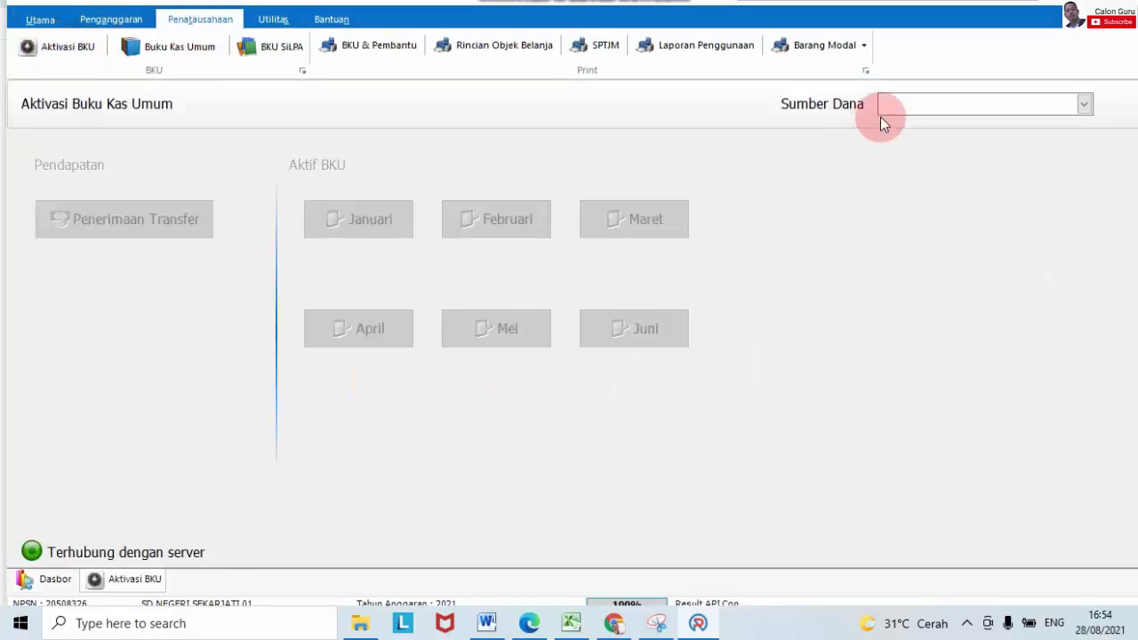
left_click(879, 113)
left_click(892, 122)
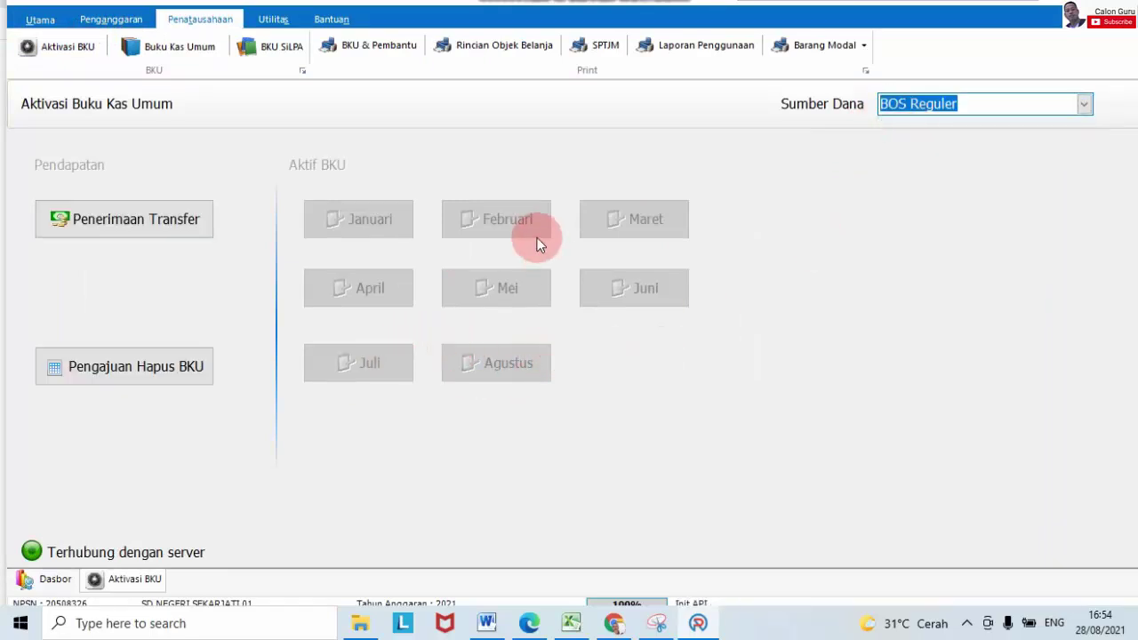
Step: Set the fund source to SiLPA BOS Reguler, request activation of Maret and dismiss the confirmation without activating it
left_click(932, 103)
left_click(943, 144)
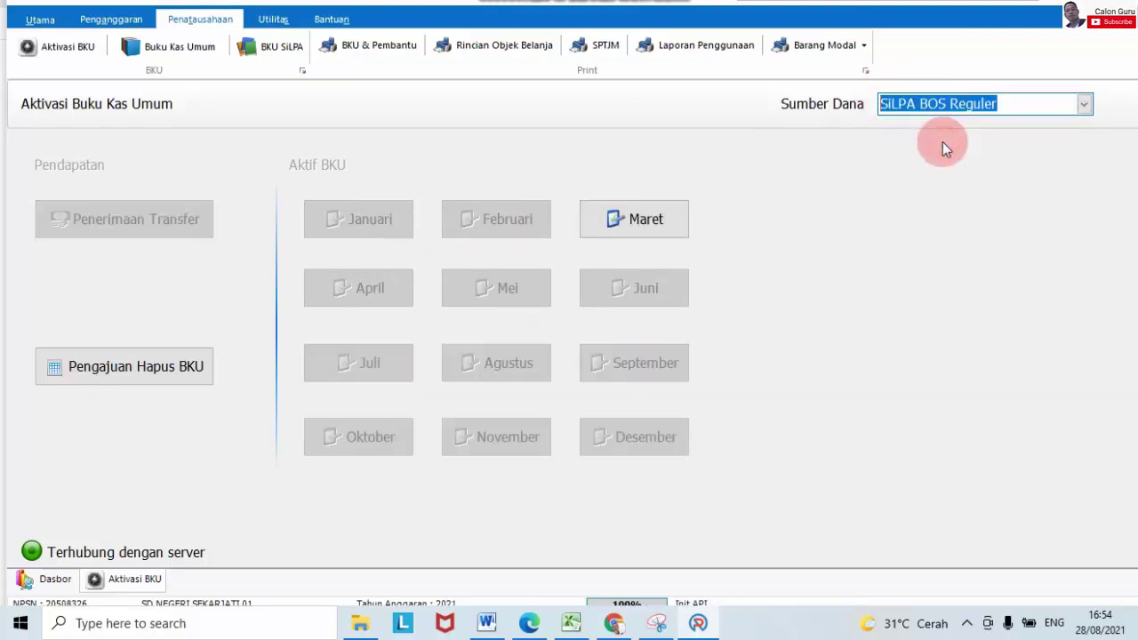
left_click(643, 226)
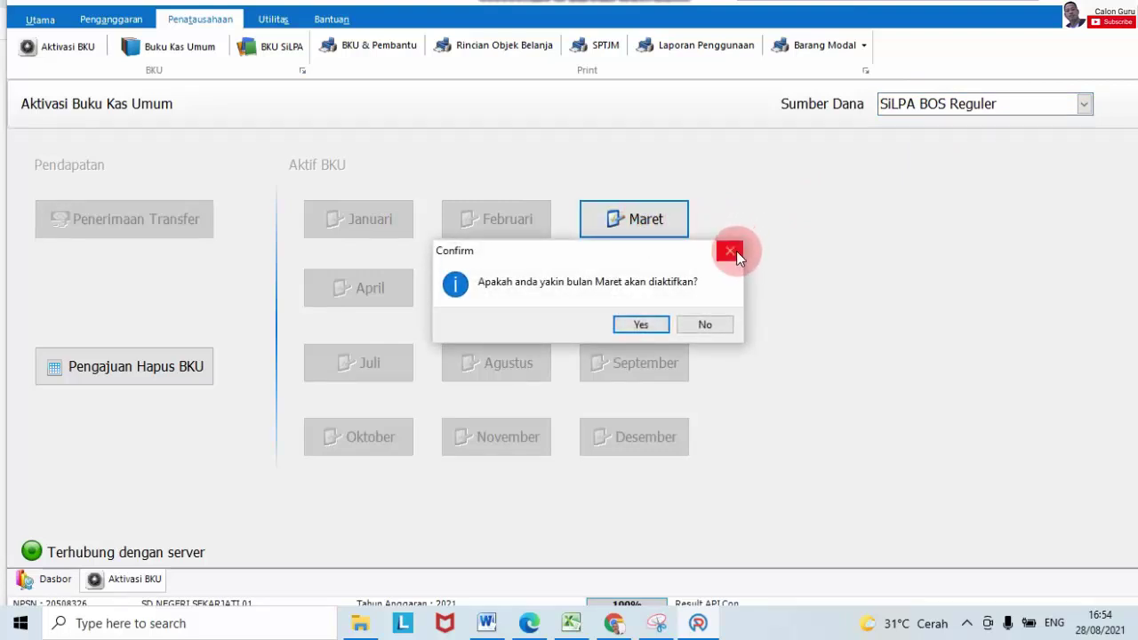
left_click(736, 250)
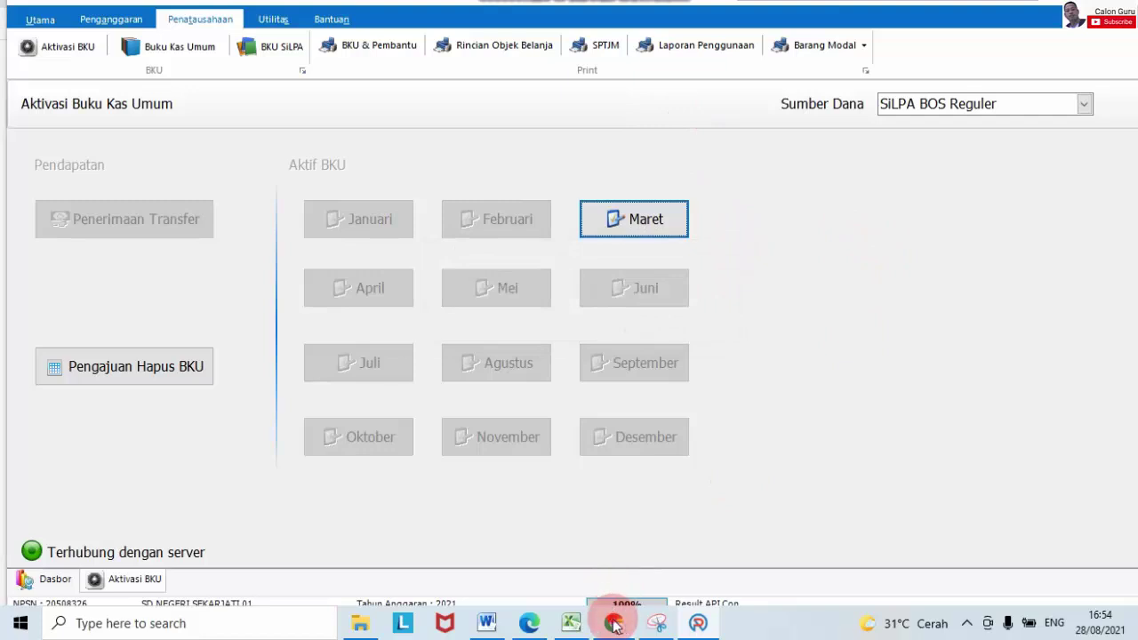
Step: Switch to the BOS portal in Chrome and reload the school report page to check for synchronised data
left_click(615, 624)
scroll(688, 356, "down", 6)
scroll(688, 356, "up", 6)
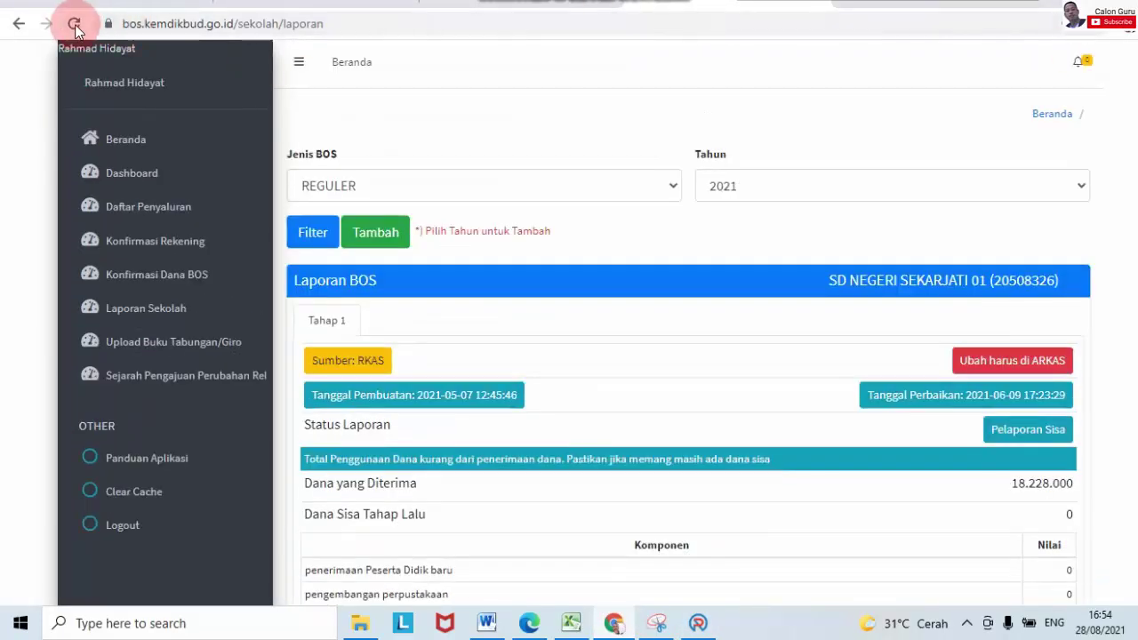
left_click(75, 27)
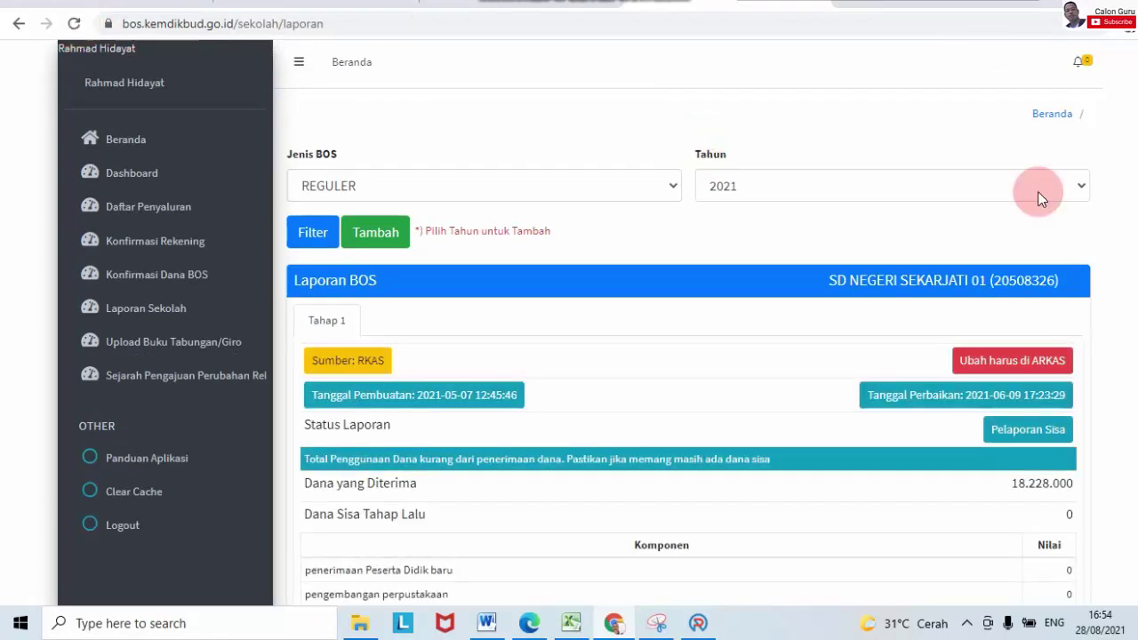
left_click(74, 24)
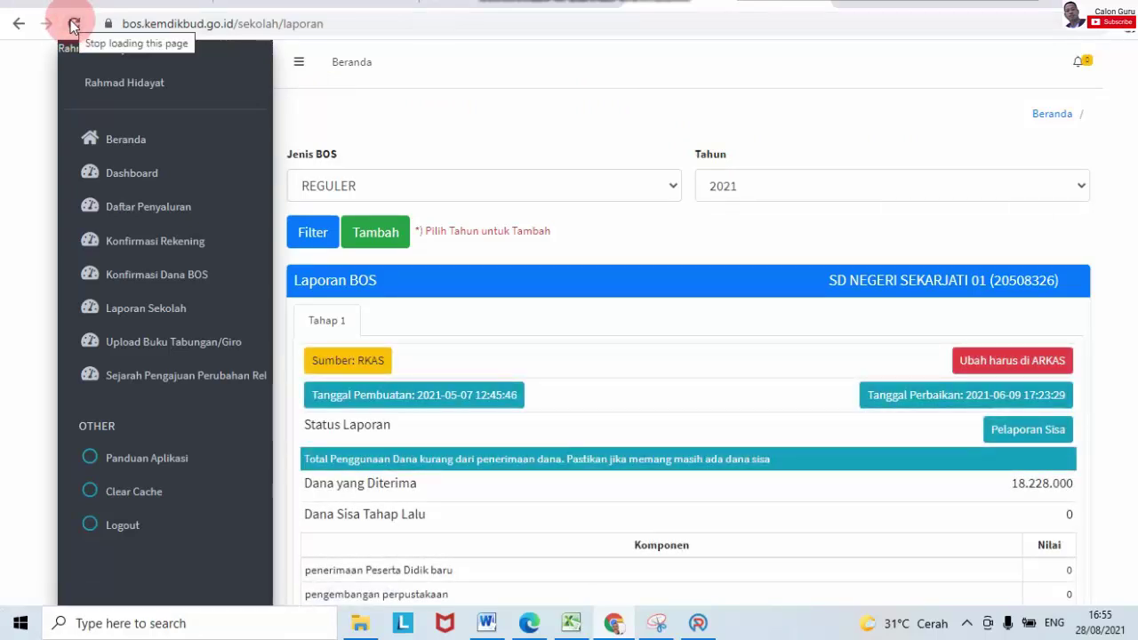
left_click(74, 25)
Step: Log out of the BOS portal, sign back in with the school's account e-mail and password, and dismiss the offer to save the password
left_click(183, 528)
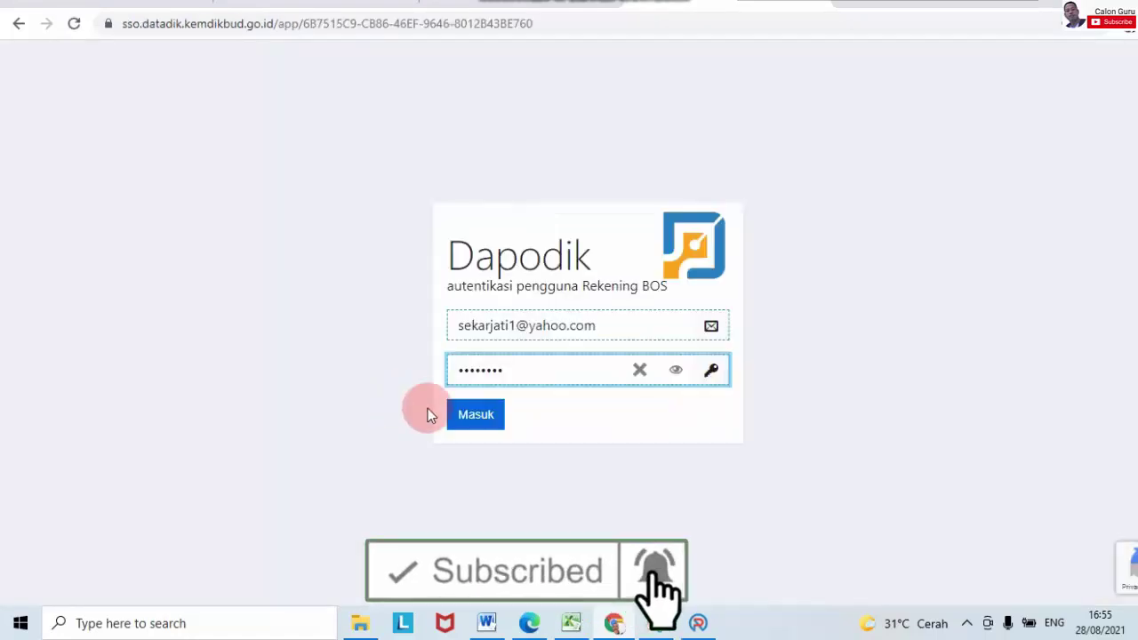
left_click(453, 414)
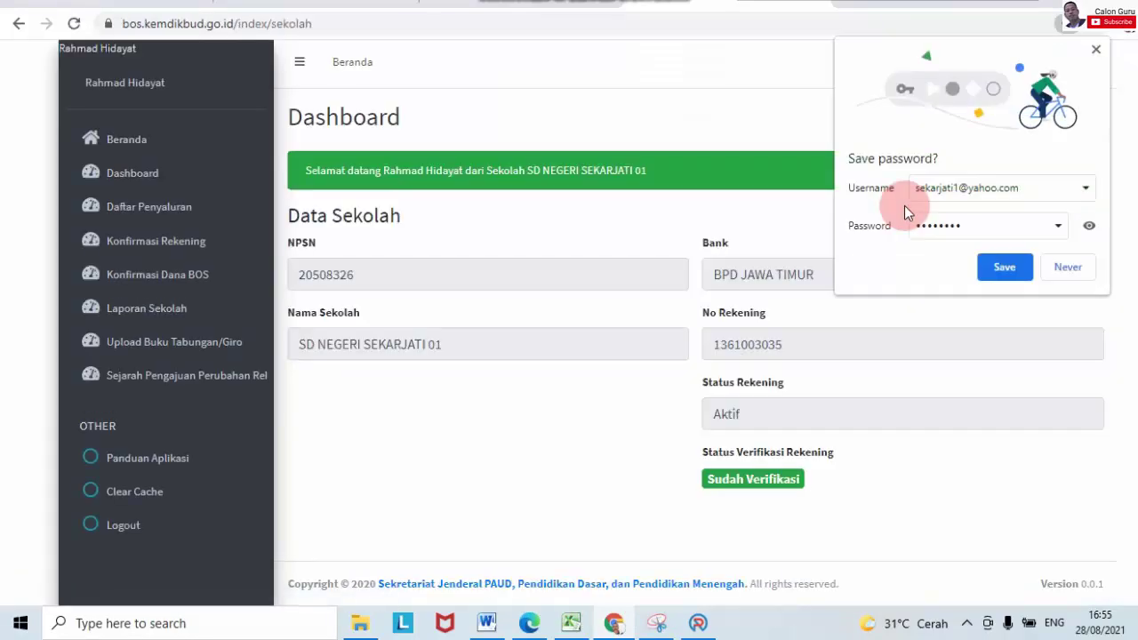
left_click(1096, 49)
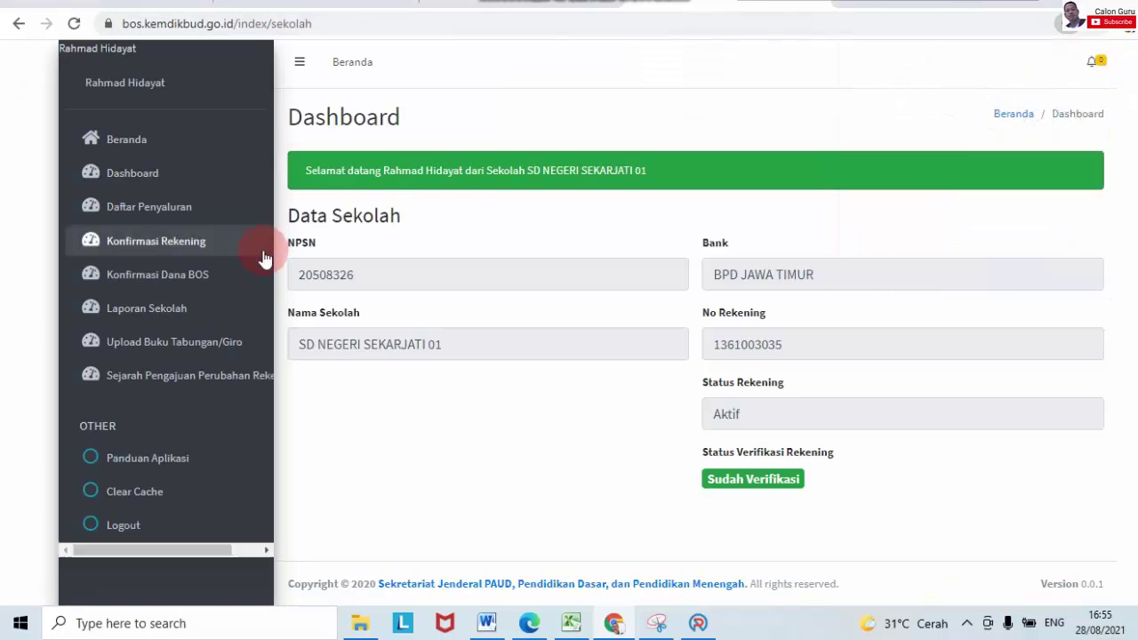
Step: Open Laporan Sekolah and review the 2021 REGULER Tahap 1 report's component amounts, totals and creation and revision dates
left_click(166, 312)
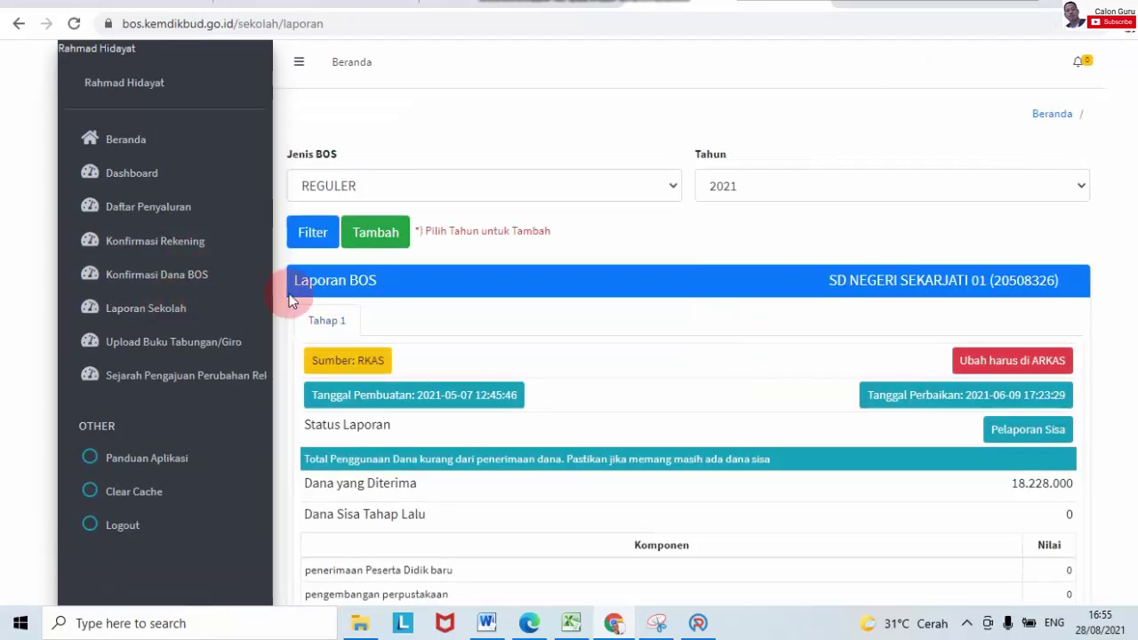
scroll(681, 320, "down", 6)
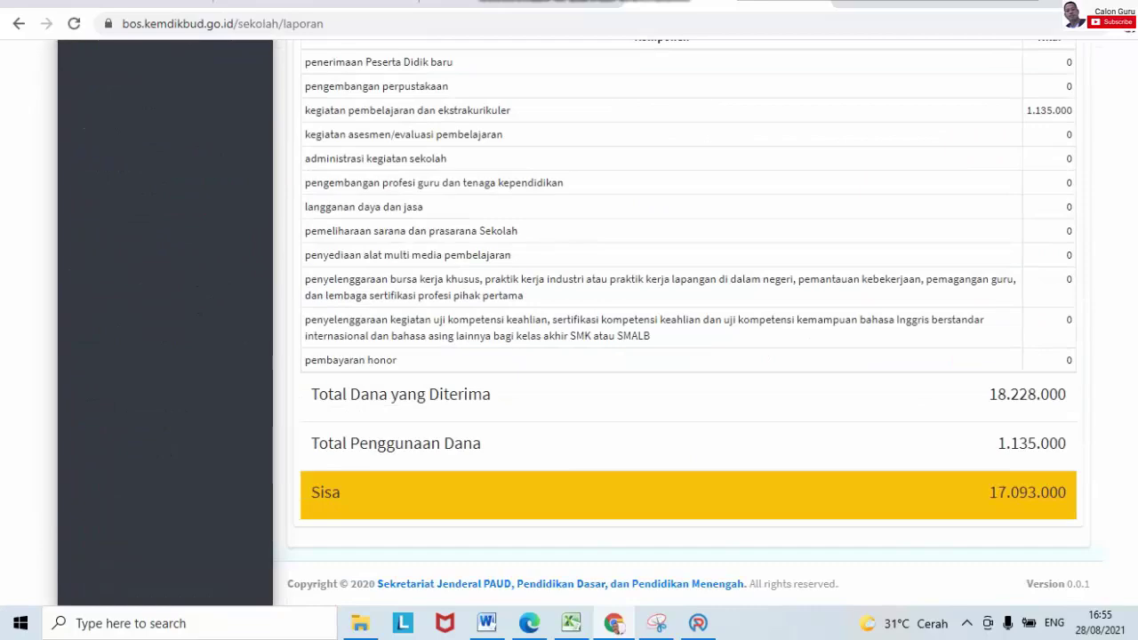
scroll(360, 297, "up", 6)
left_click(326, 320)
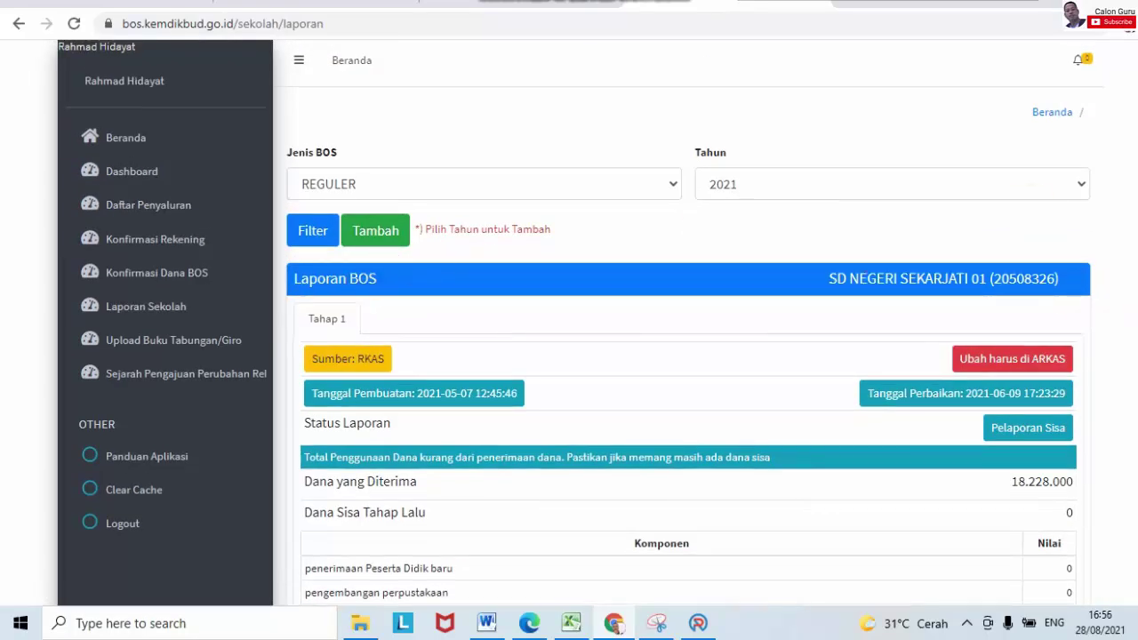
scroll(681, 320, "down", 6)
scroll(681, 320, "up", 6)
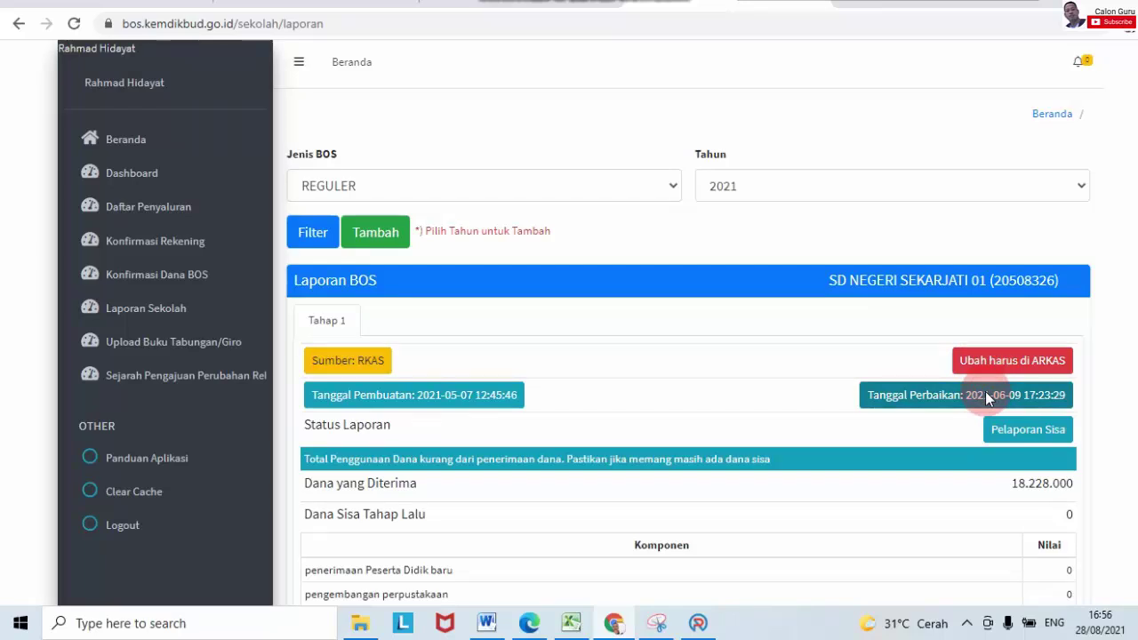
scroll(985, 399, "down", 6)
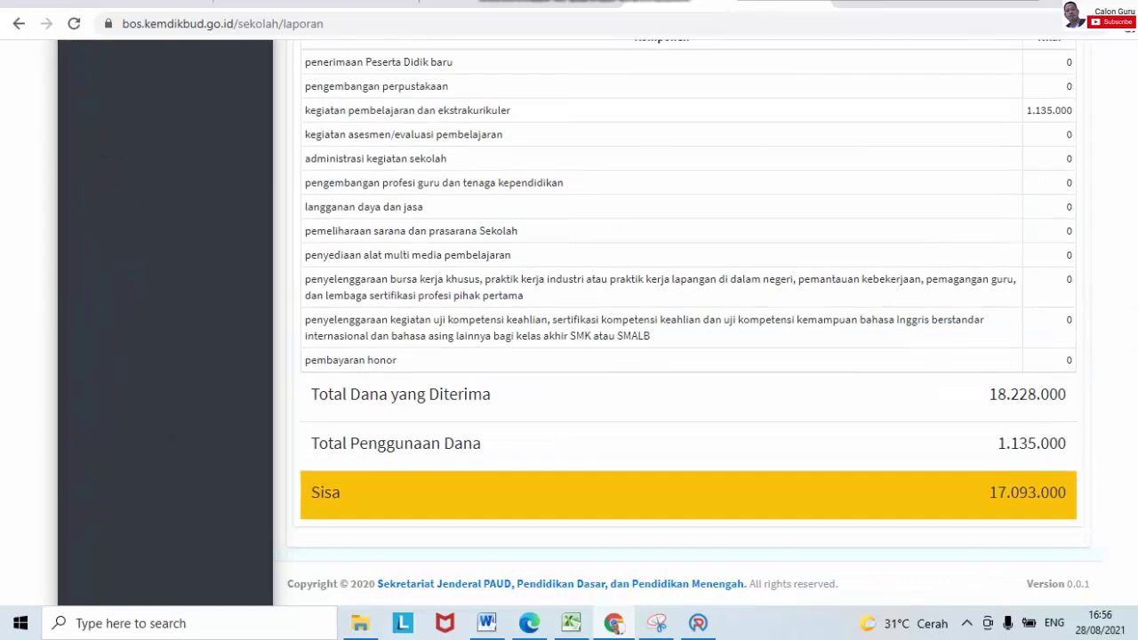
scroll(1062, 336, "up", 6)
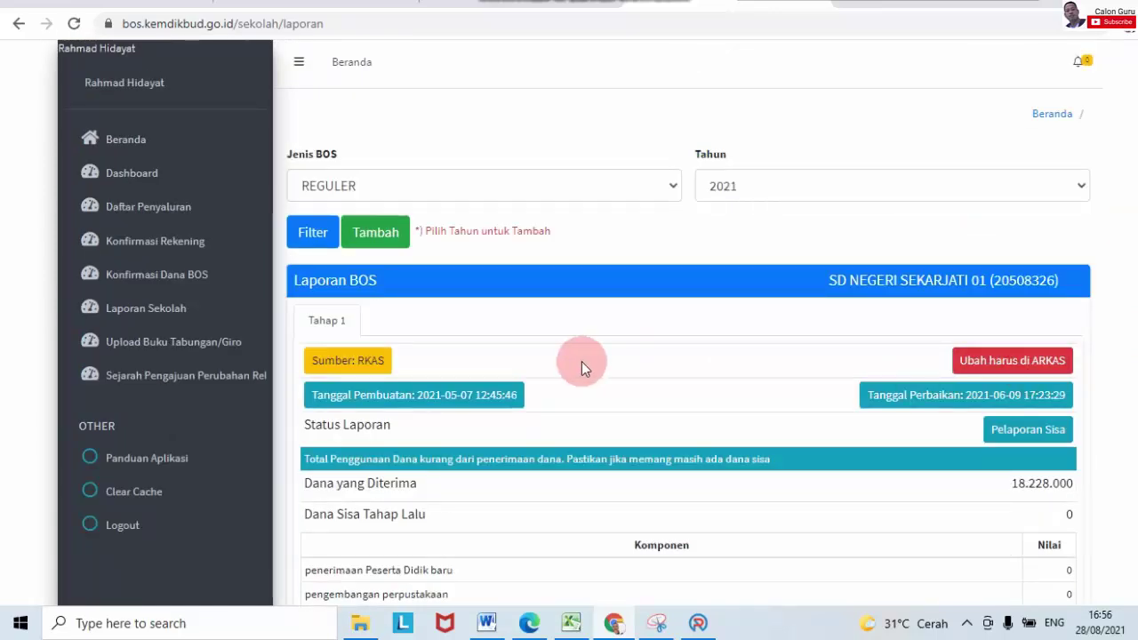
Step: Open the form for adding a 2021 REGULER report, inspect its Tahap options and component fields, and return to the report without saving
left_click(382, 243)
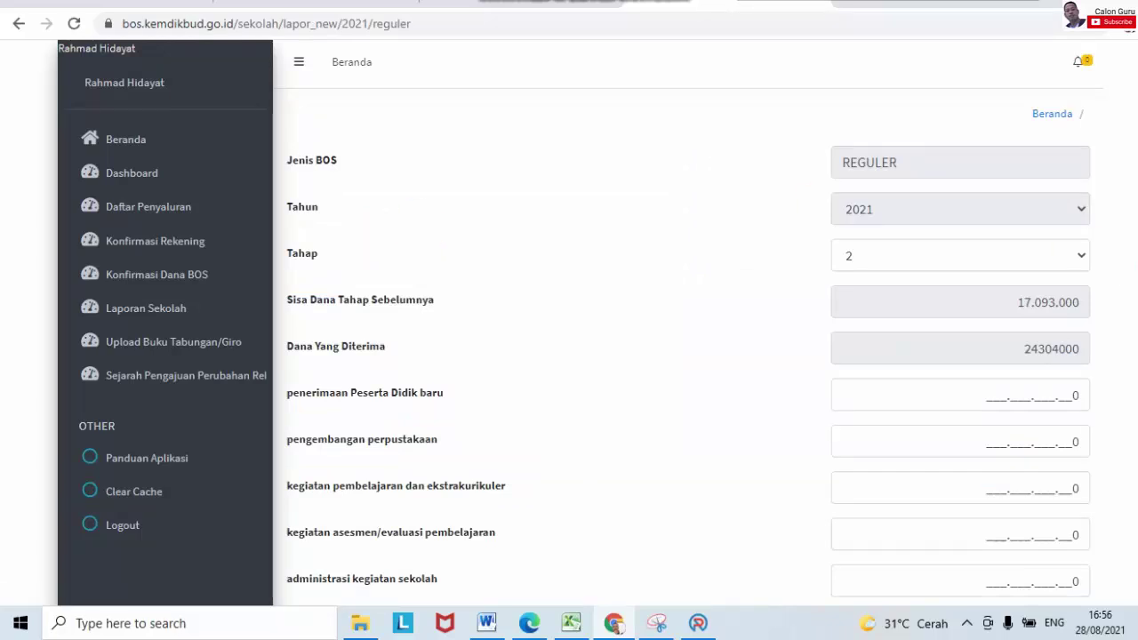
left_click(1079, 260)
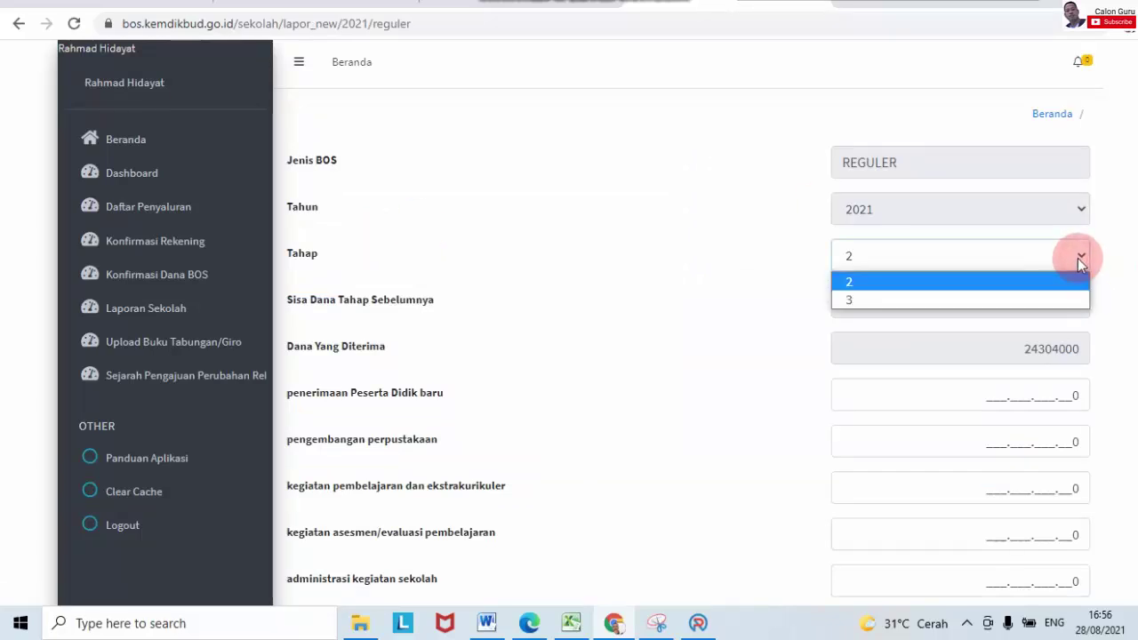
left_click(1116, 220)
scroll(1116, 220, "down", 15)
scroll(684, 321, "up", 15)
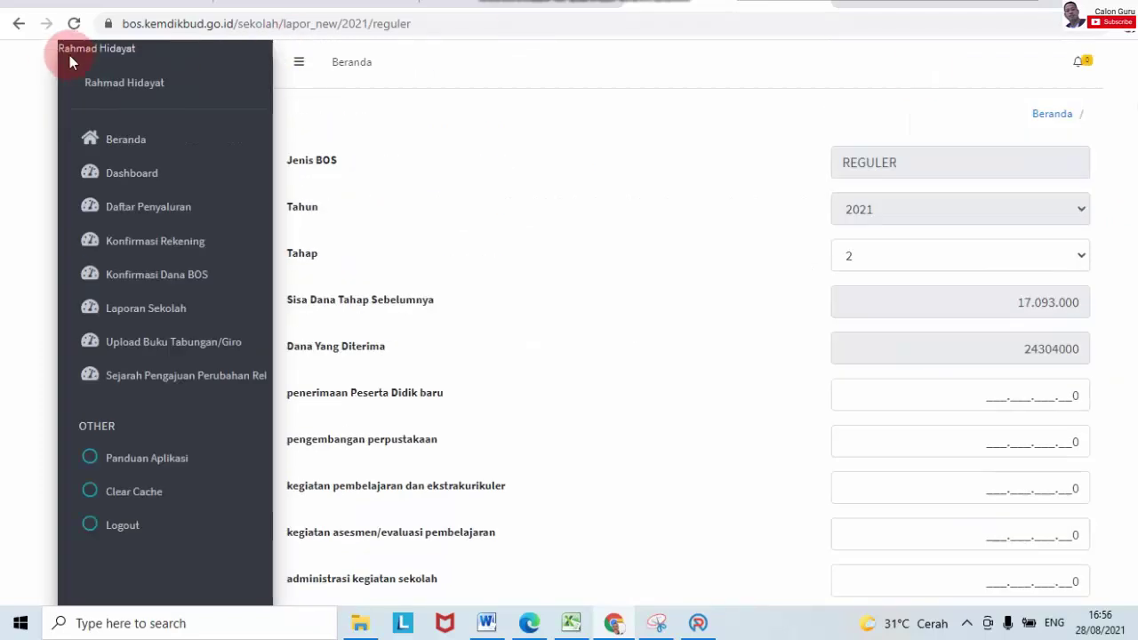
left_click(19, 26)
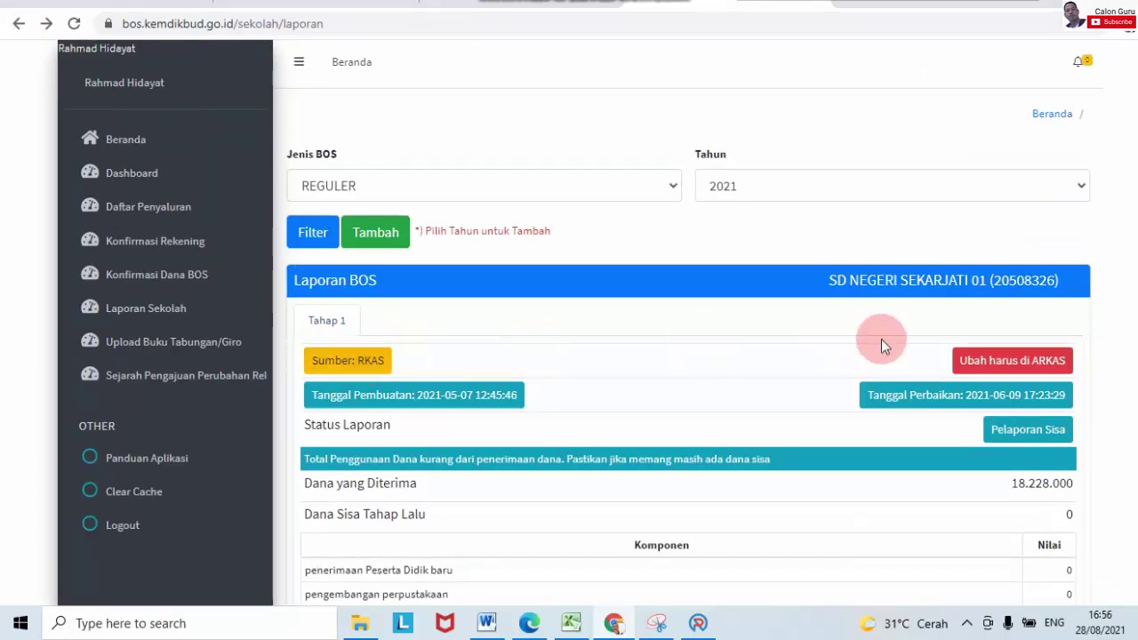
Step: Recheck the Tahap 1 report's status, component amounts and remaining funds after returning from the new report form
scroll(1036, 222, "down", 3)
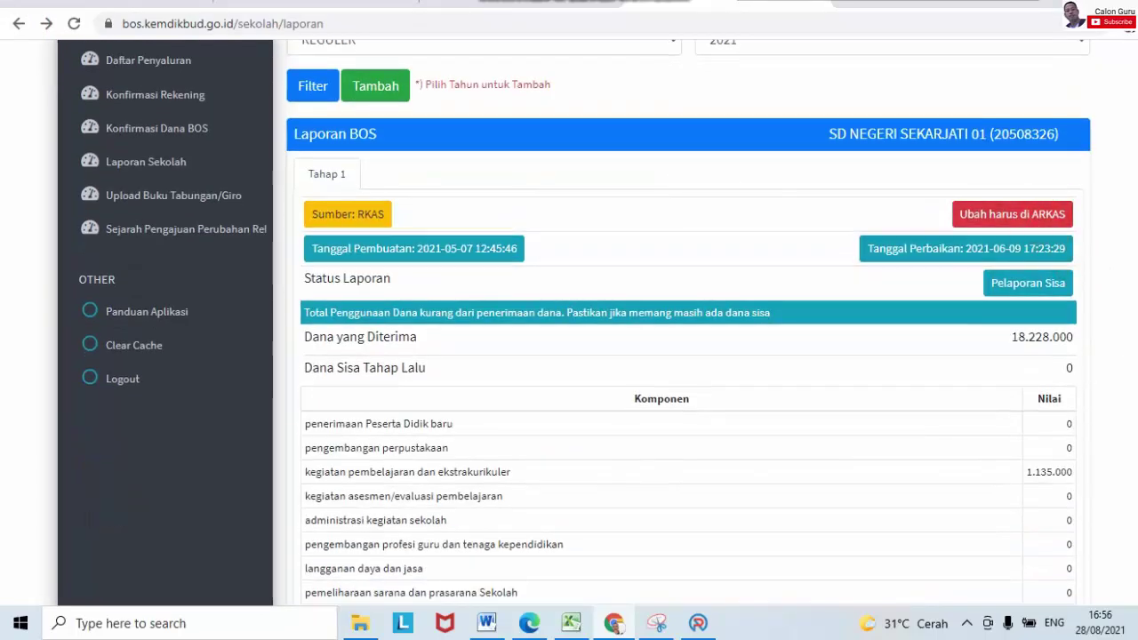
scroll(1036, 222, "down", 5)
scroll(1036, 222, "up", 6)
scroll(579, 326, "up", 1)
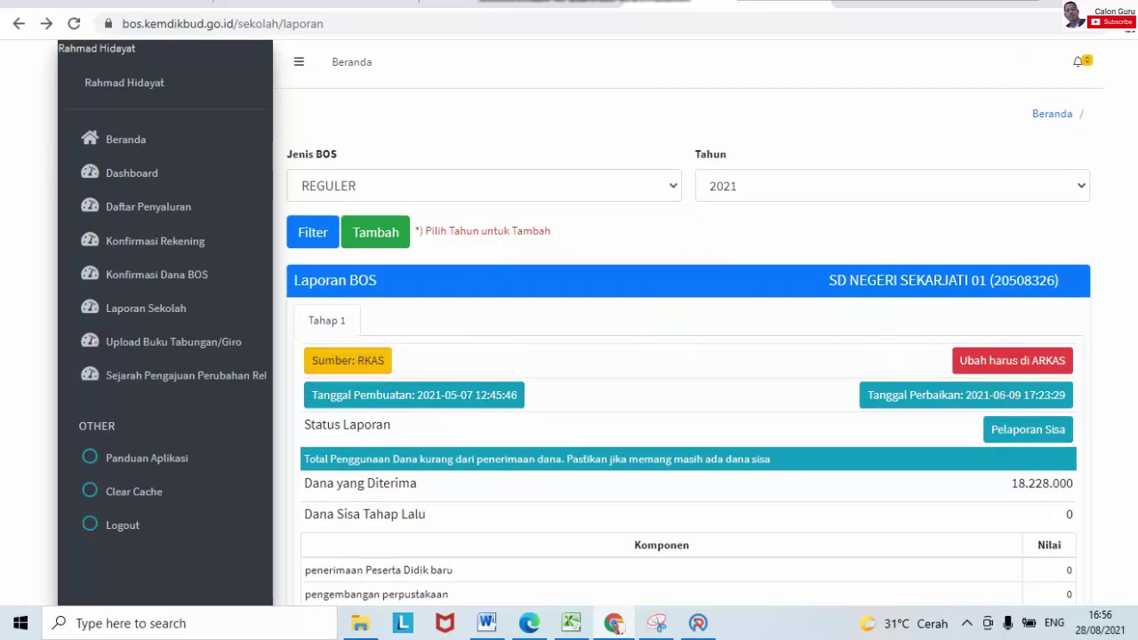
scroll(474, 262, "down", 4)
scroll(688, 323, "down", 2)
scroll(688, 323, "up", 6)
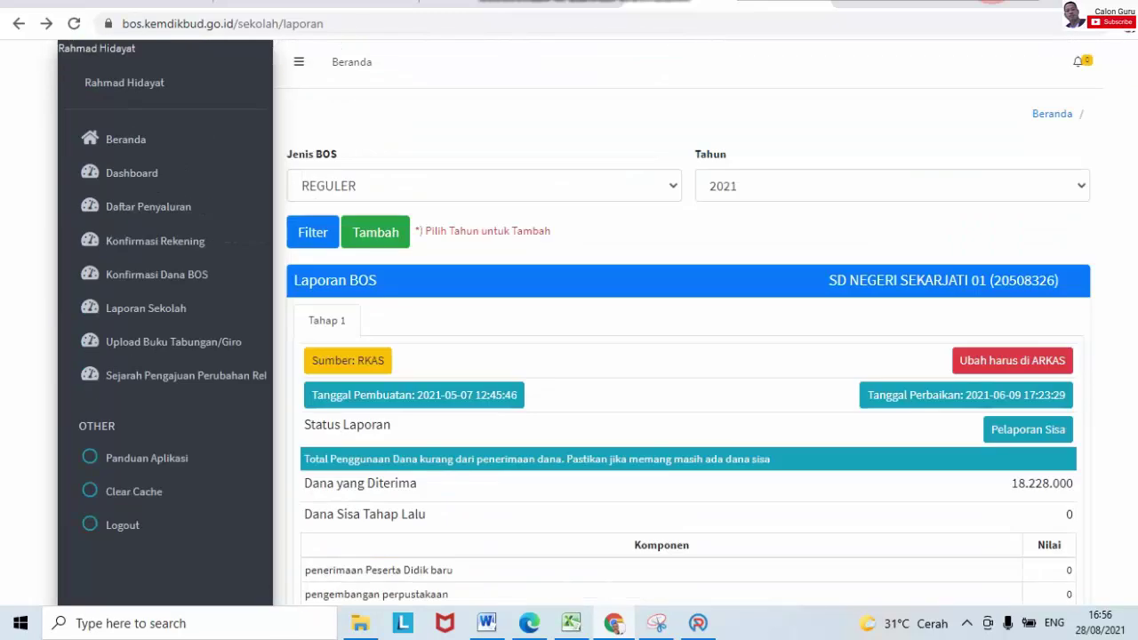
Step: Return to ARKAS, open the file selection for manual reference synchronisation and close it without choosing a file
left_click(929, 2)
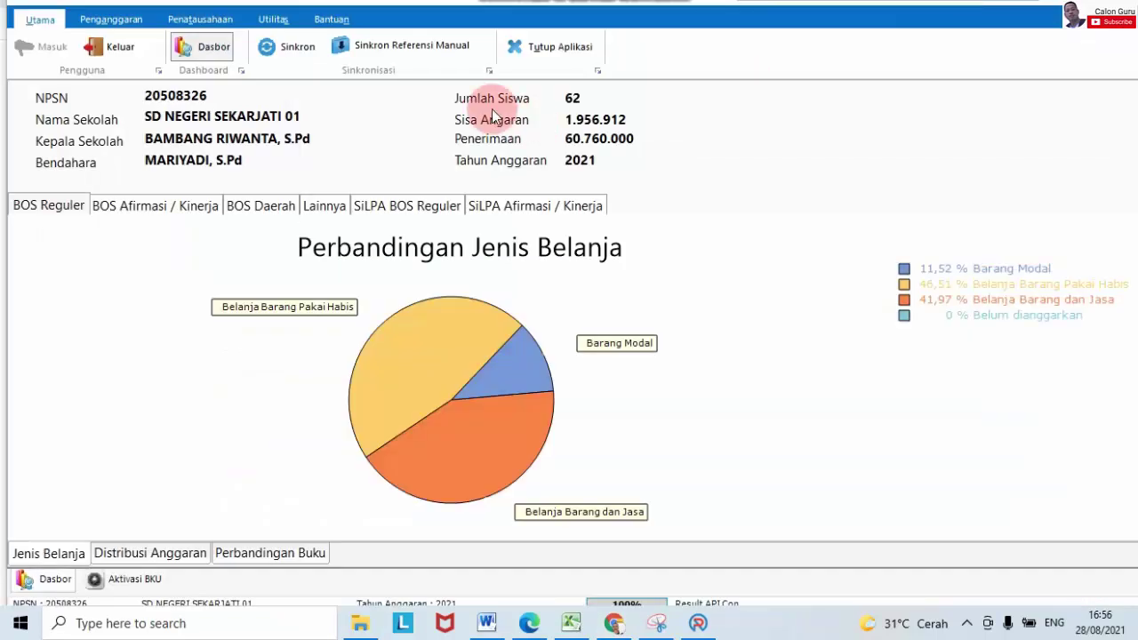
left_click(358, 48)
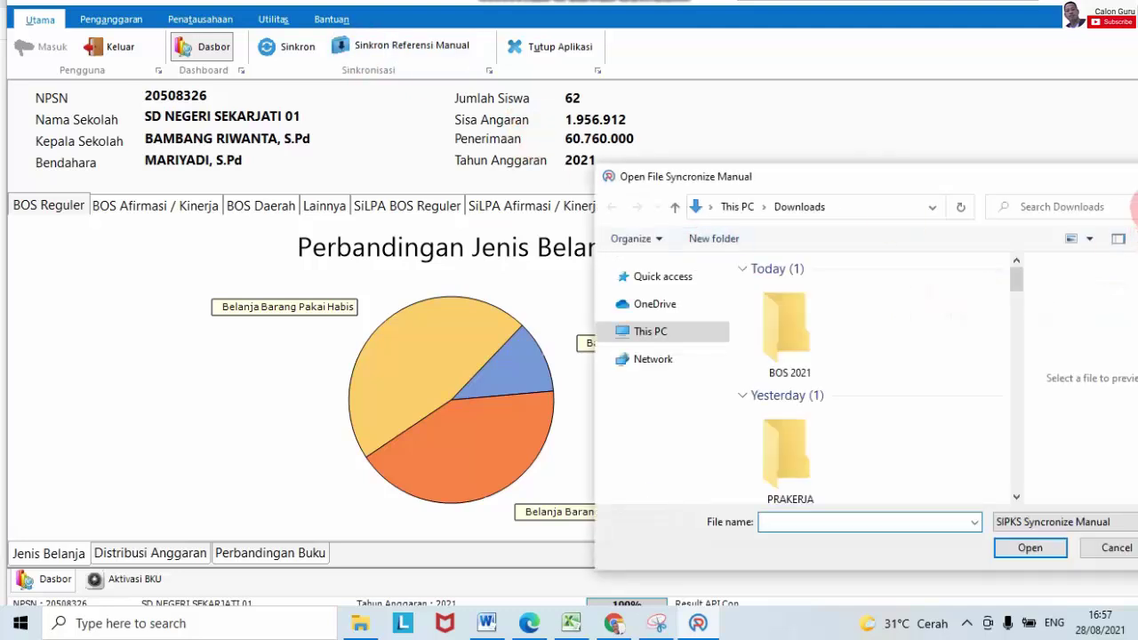
left_click(1132, 177)
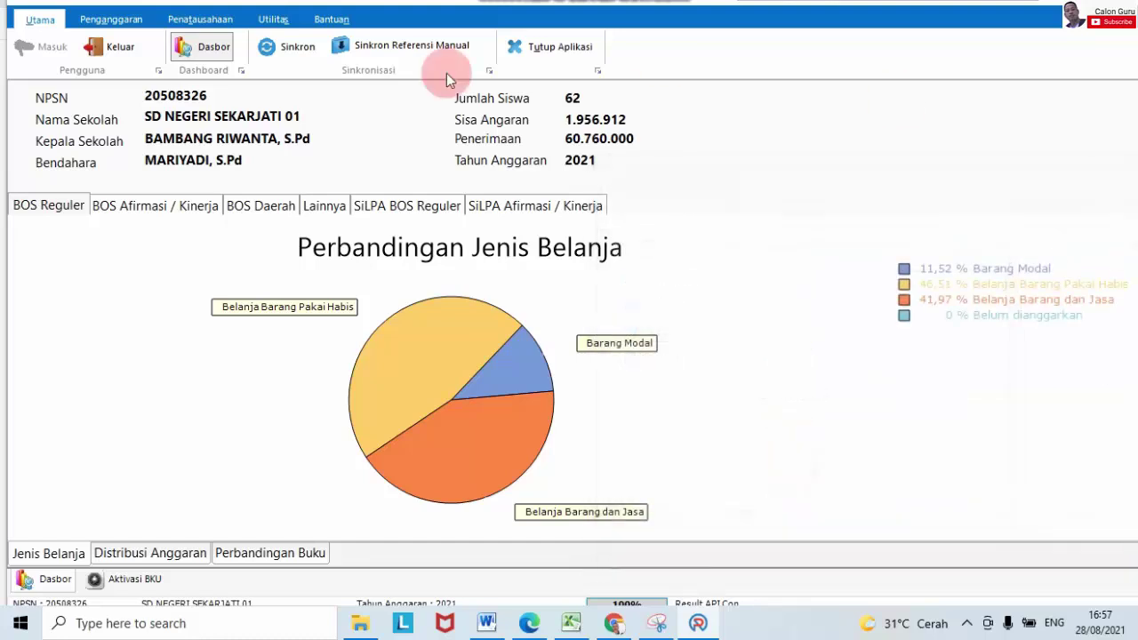
Step: Start the online synchronisation in ARKAS again and preview the BOS portal window while it runs
left_click(296, 50)
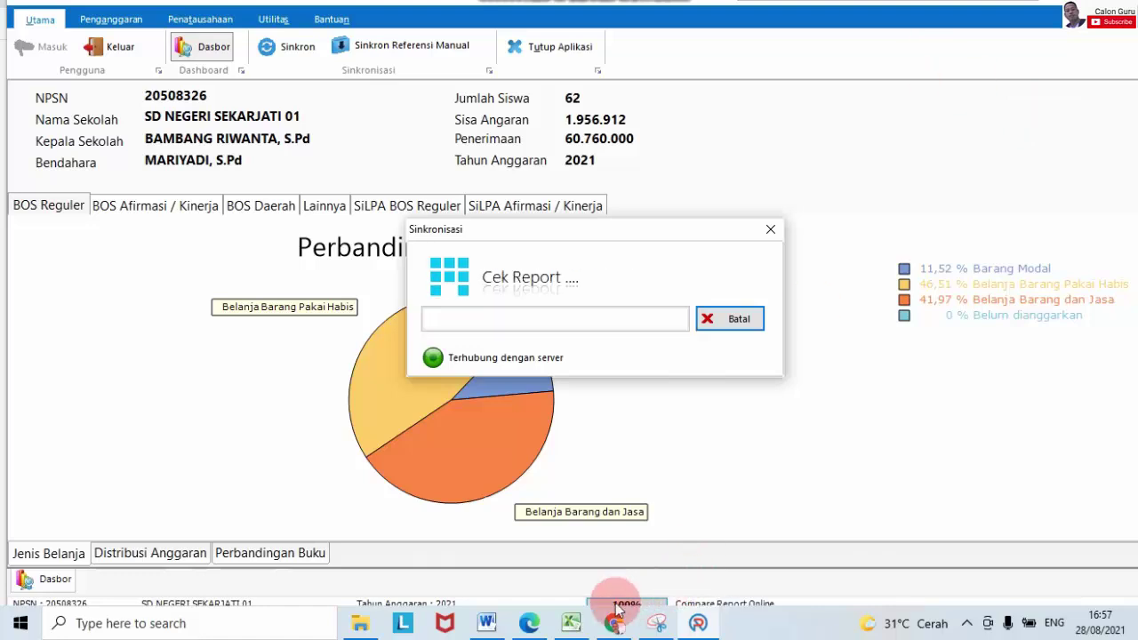
mouse_move(613, 625)
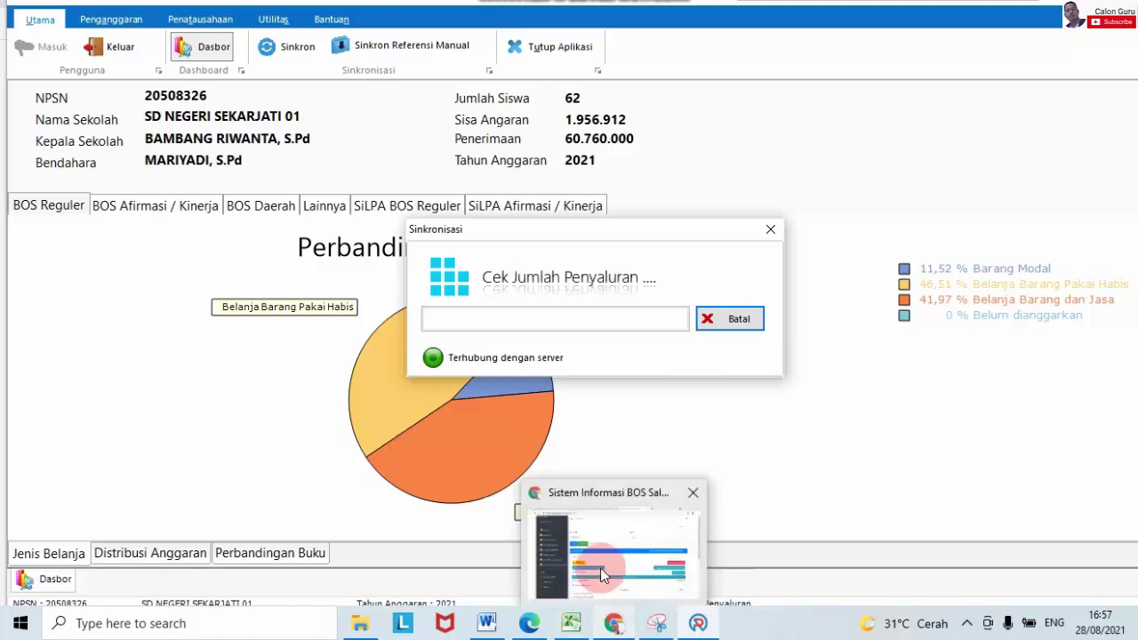
mouse_move(600, 568)
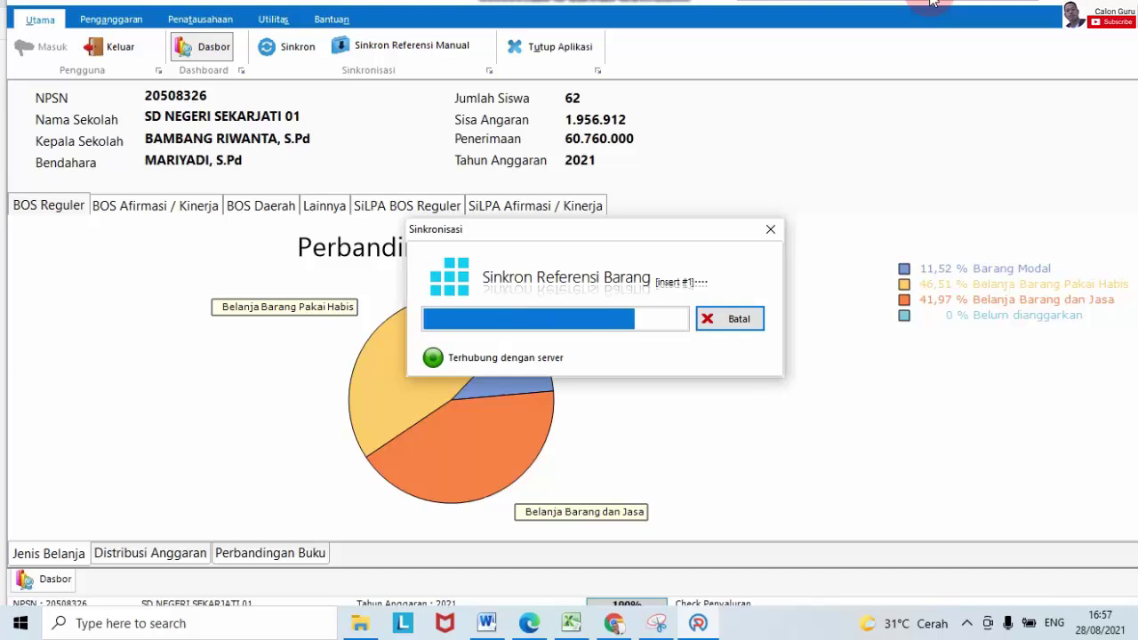
Step: Switch to ARKAS and generate the Laporan Penggunaan for BOS Reguler with period type Tahap and period Tahap 1
left_click(612, 625)
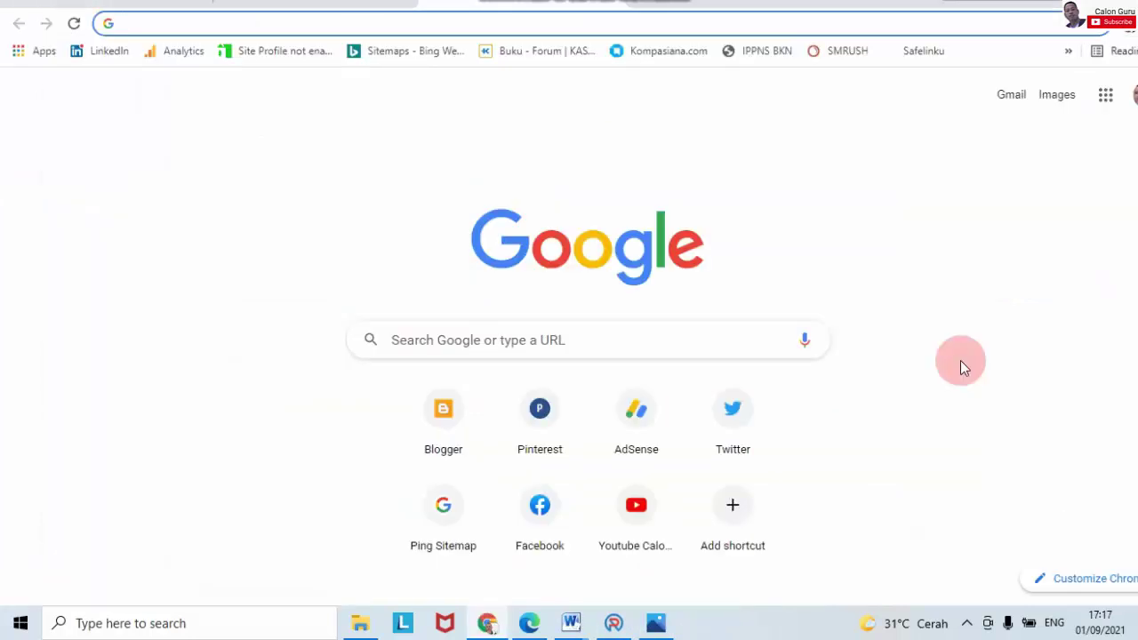
left_click(610, 625)
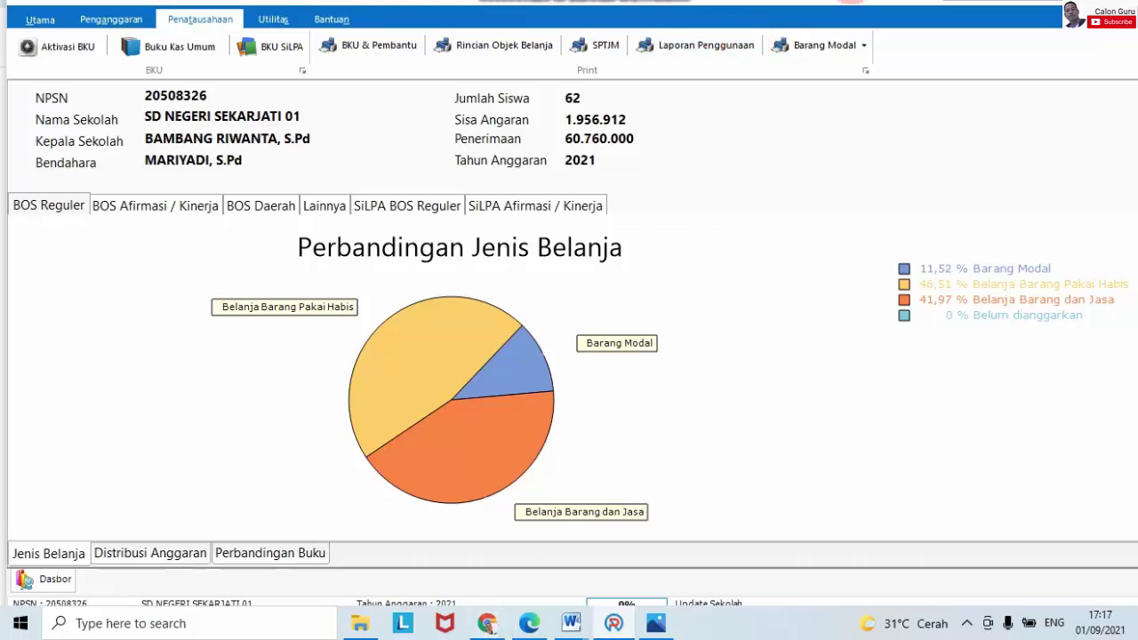
left_click(714, 46)
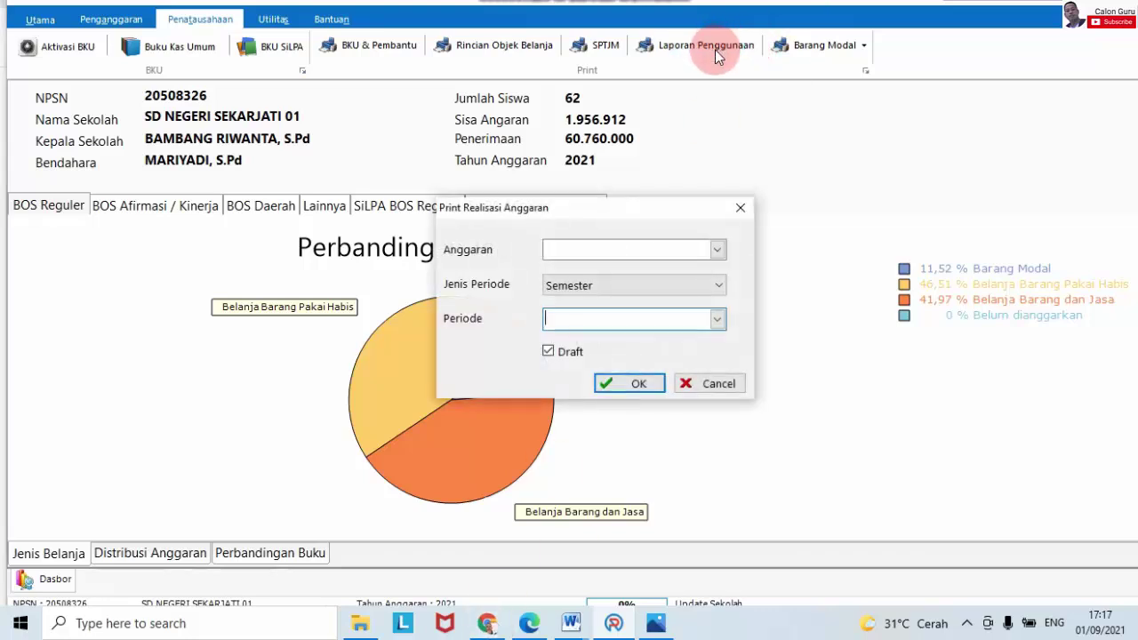
left_click(718, 249)
left_click(715, 270)
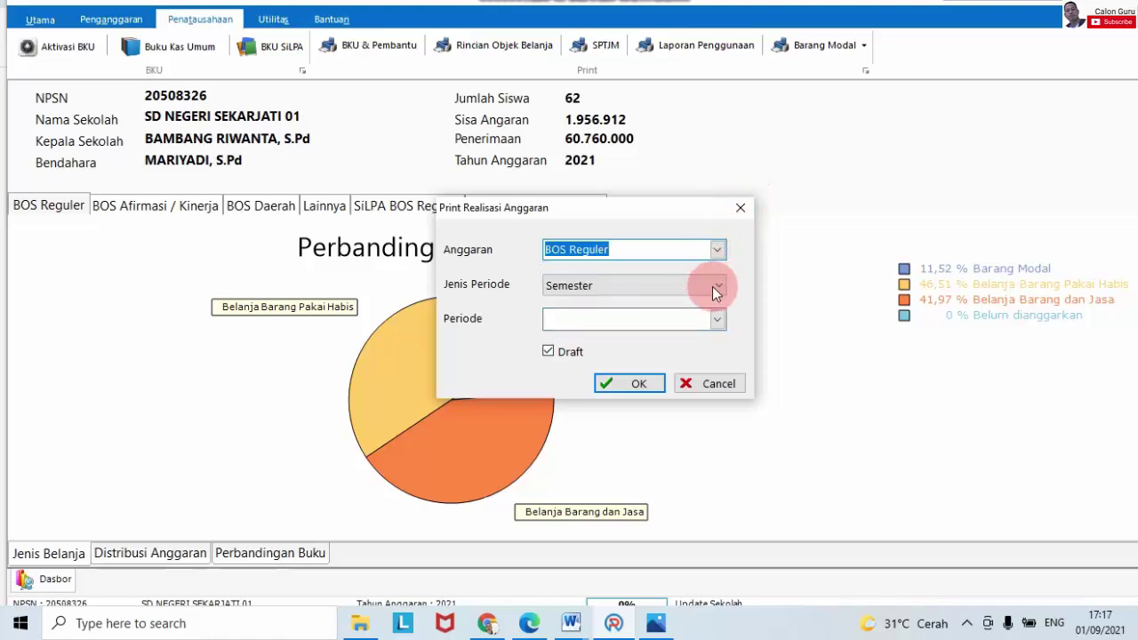
left_click(717, 286)
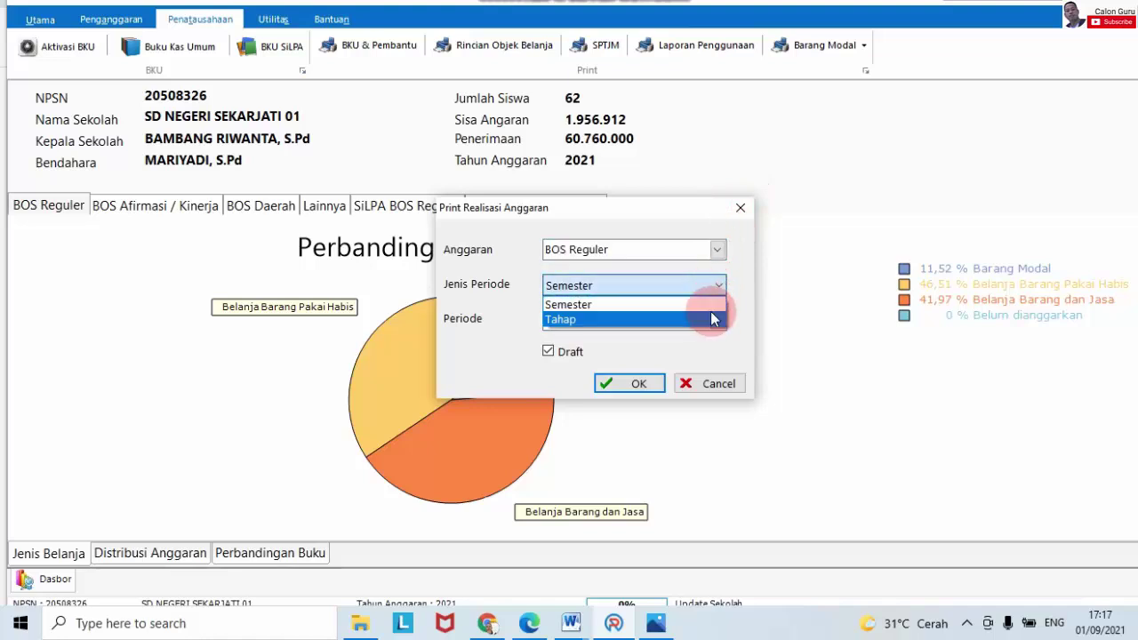
left_click(713, 320)
left_click(717, 318)
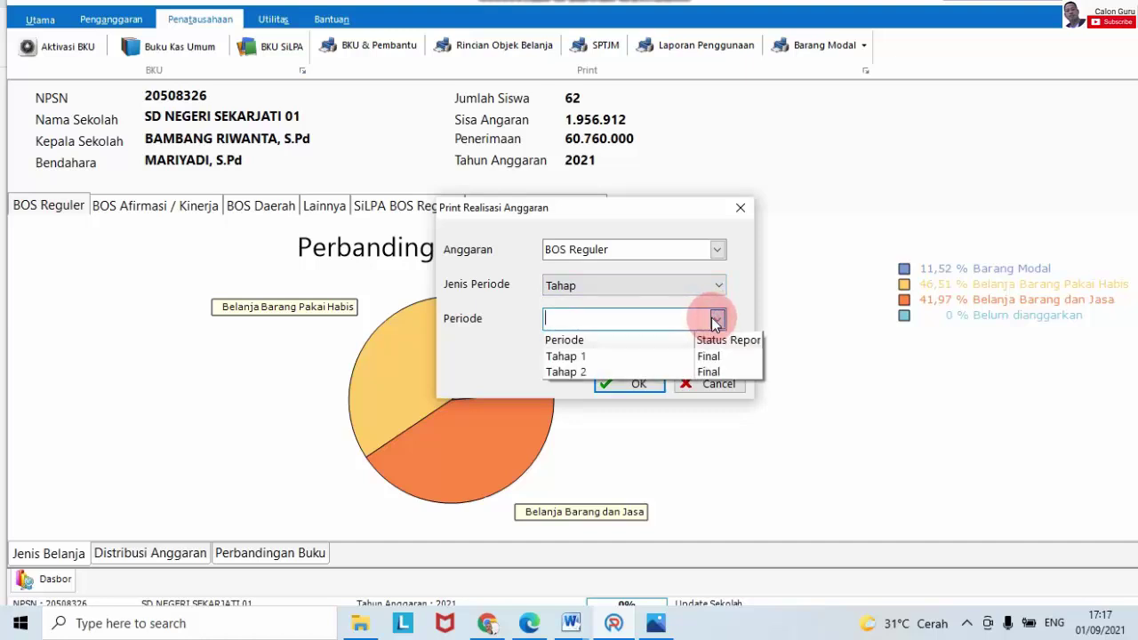
left_click(706, 354)
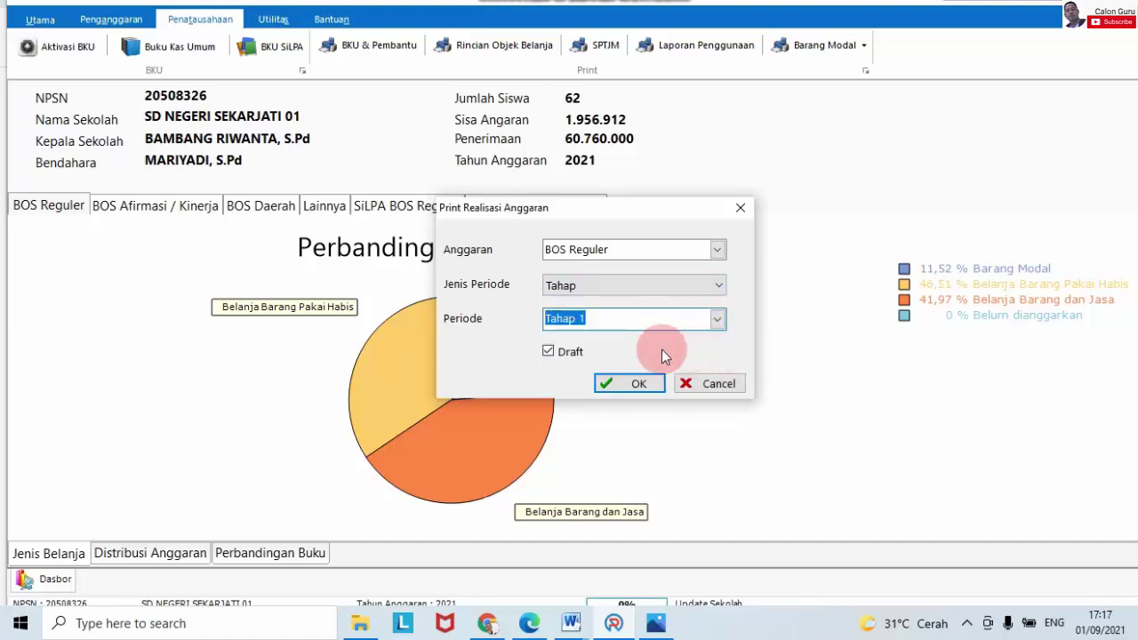
left_click(640, 383)
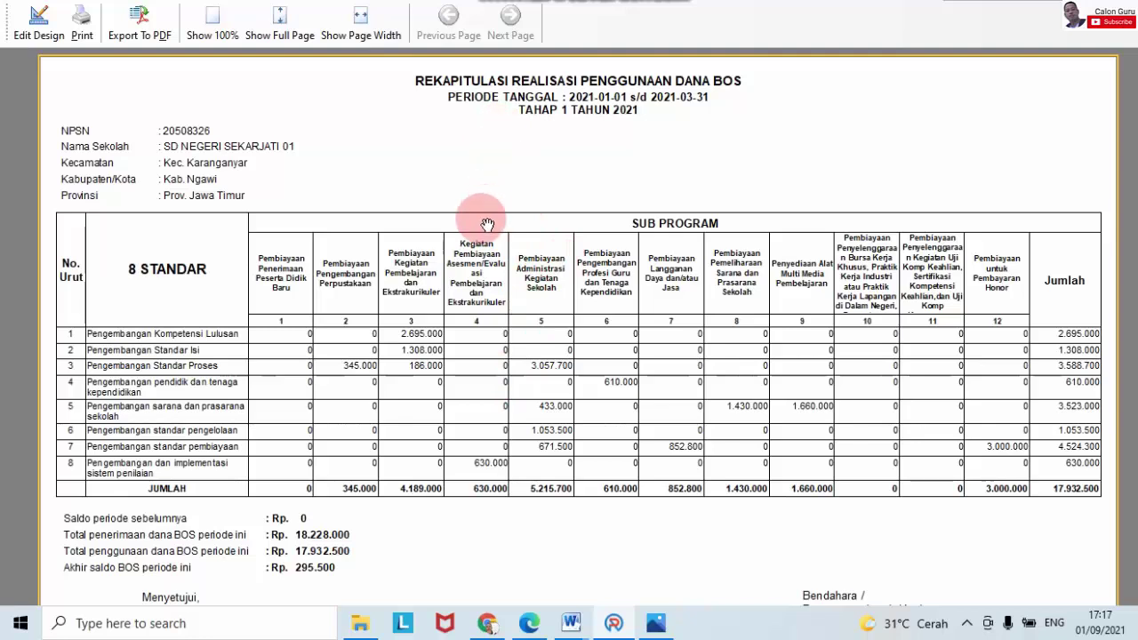
Step: Switch to Chrome, open bos.kemdikbud.go.id and proceed to the Dapodik login with login type Sekolah
left_click(486, 622)
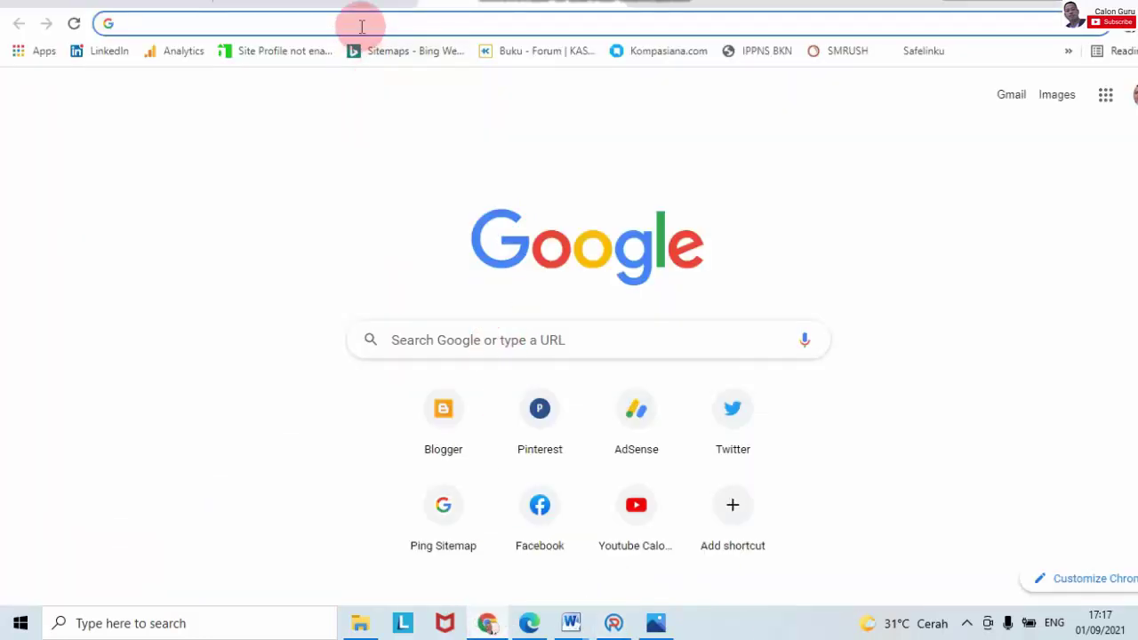
type("bos")
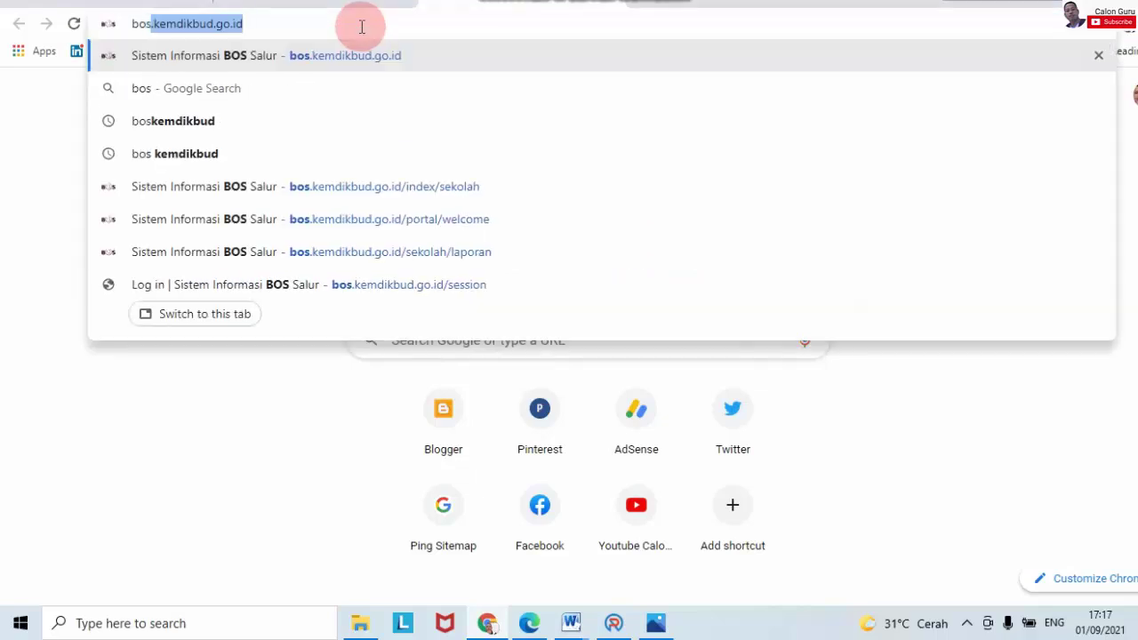
key("Right")
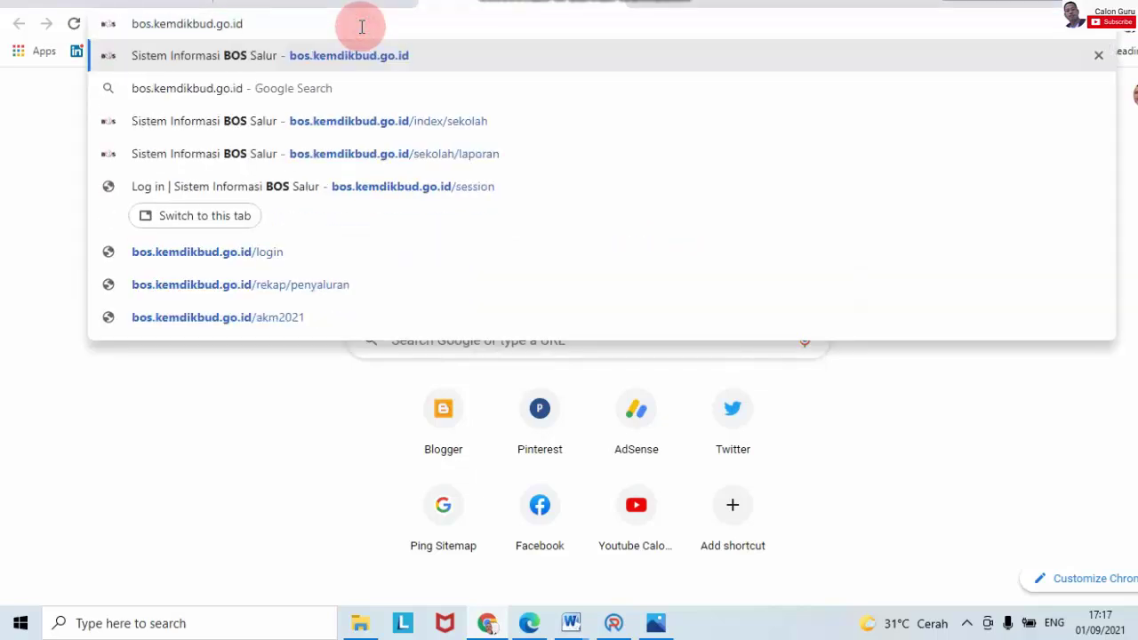
key("Return")
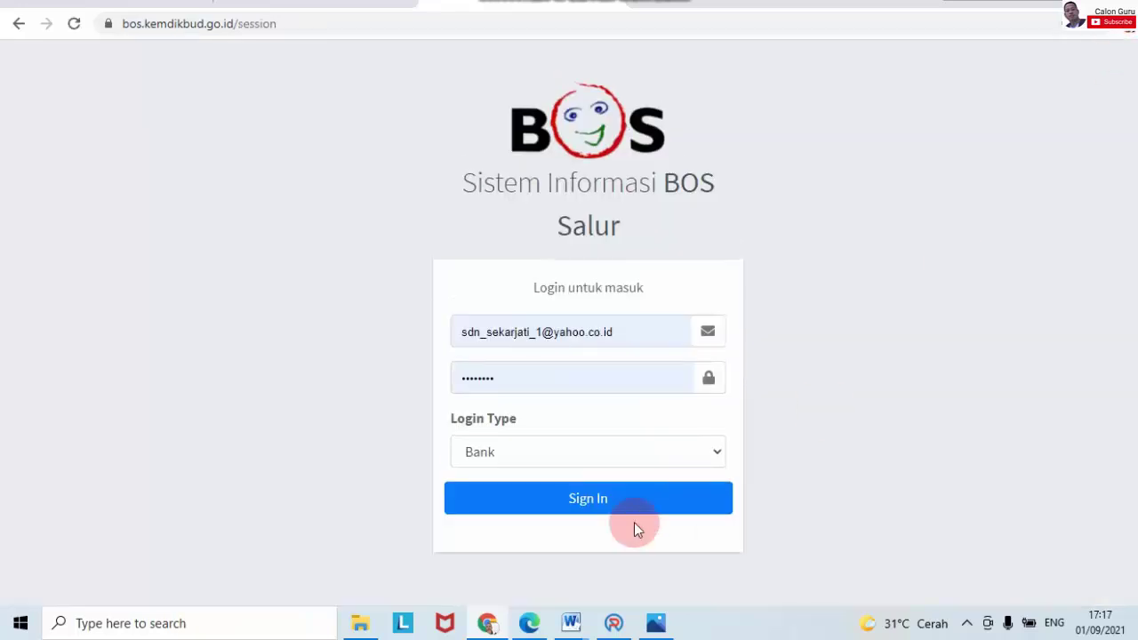
left_click(576, 453)
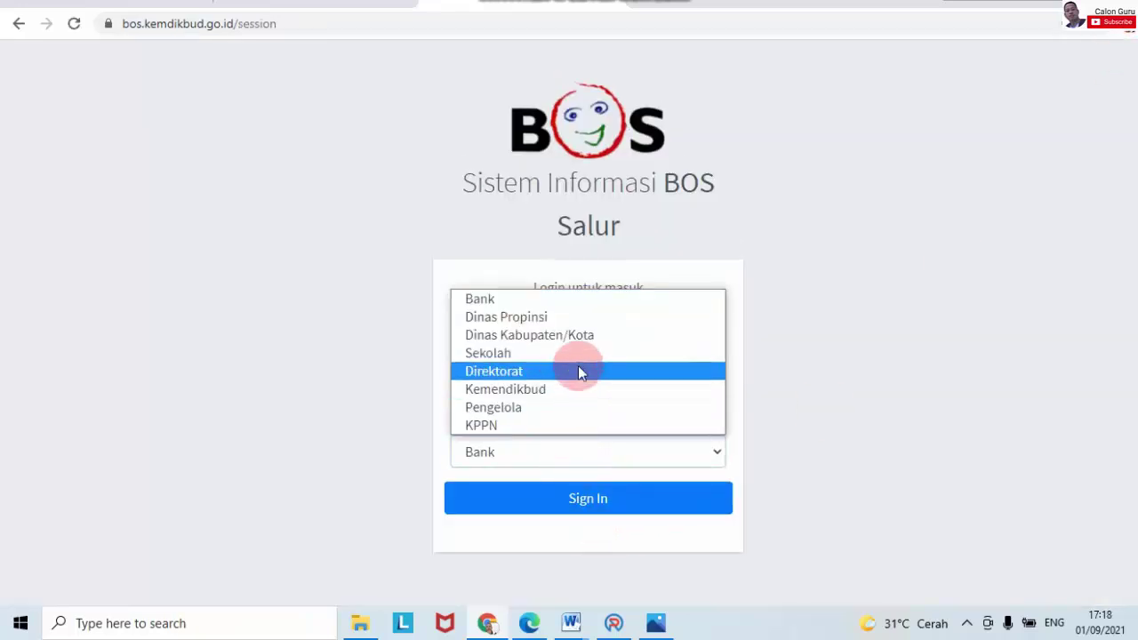
left_click(578, 355)
left_click(588, 437)
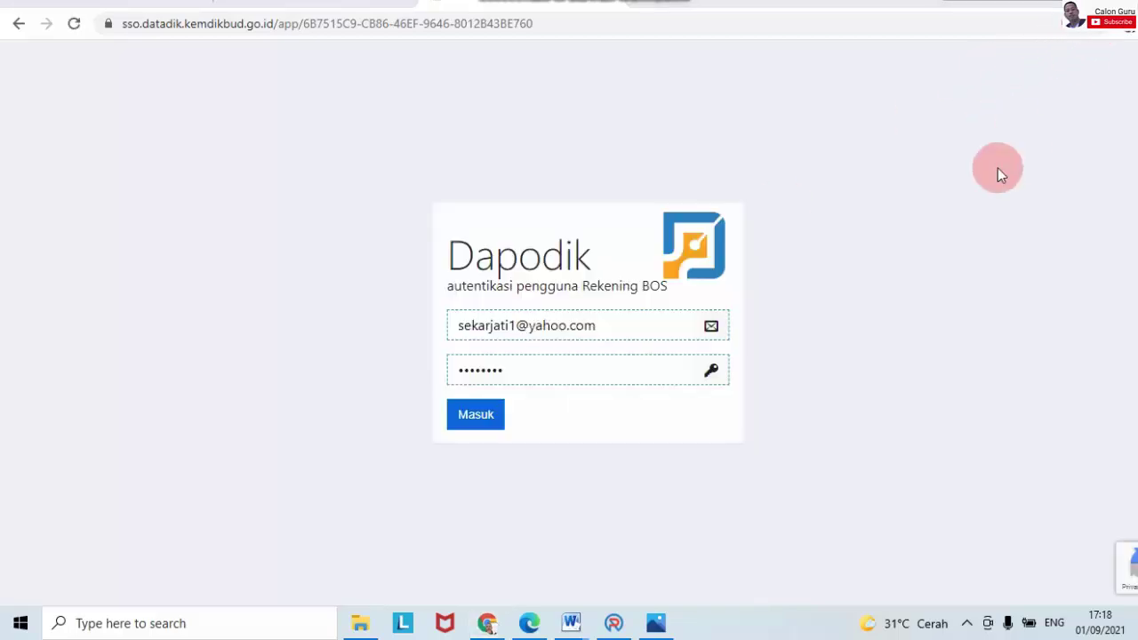
Step: Sign in to the BOS portal through Dapodik with the prefilled school account credentials
left_click(607, 332)
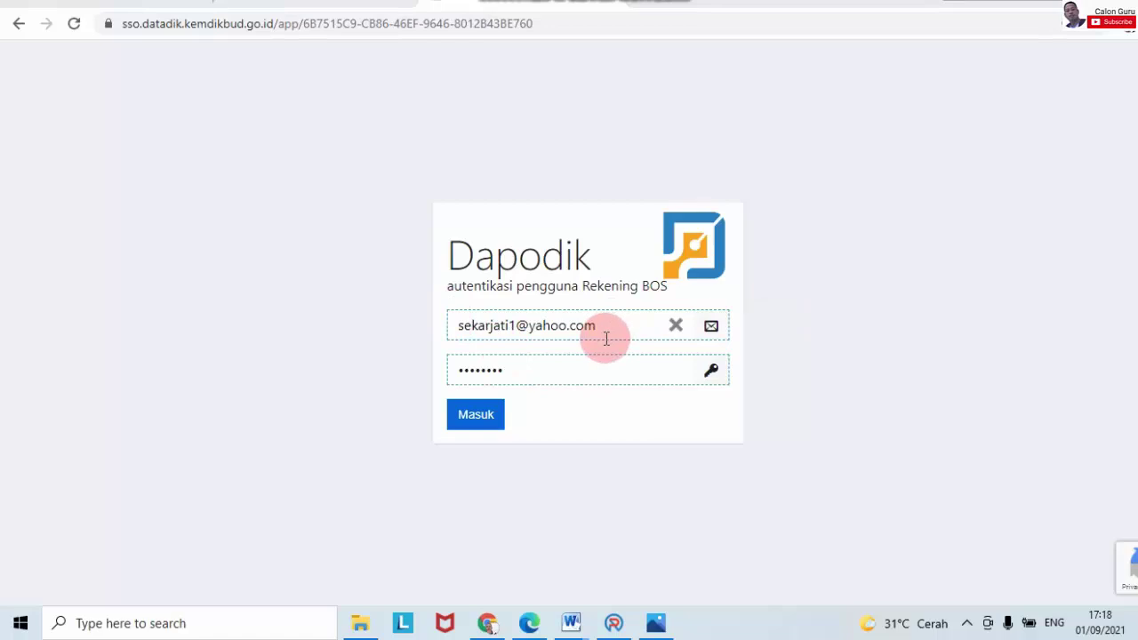
left_click(516, 380)
left_click(476, 414)
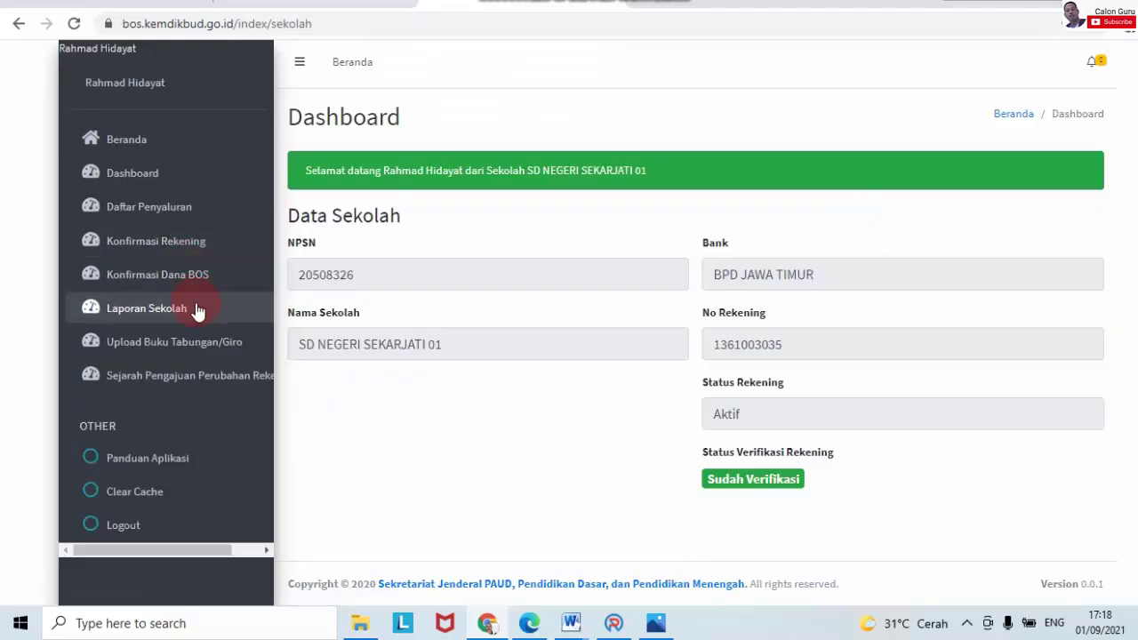
Step: Open Laporan Sekolah and examine the 2021 REGULER Tahap 1 report's status, component amounts, total usage and remaining funds
left_click(146, 308)
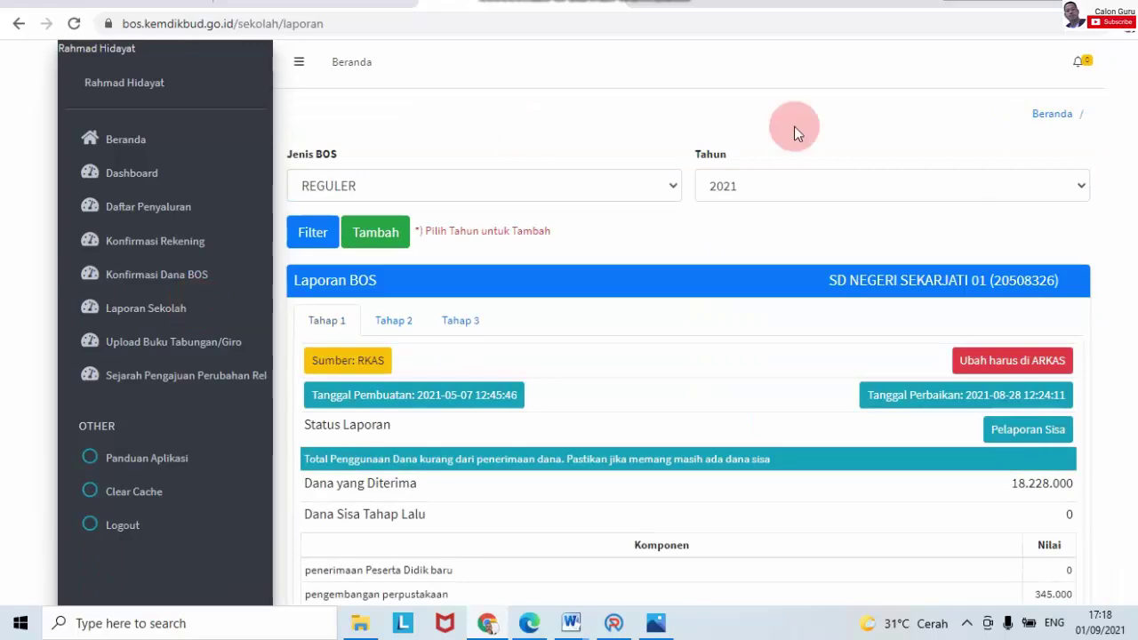
scroll(685, 320, "down", 2)
scroll(685, 320, "down", 4)
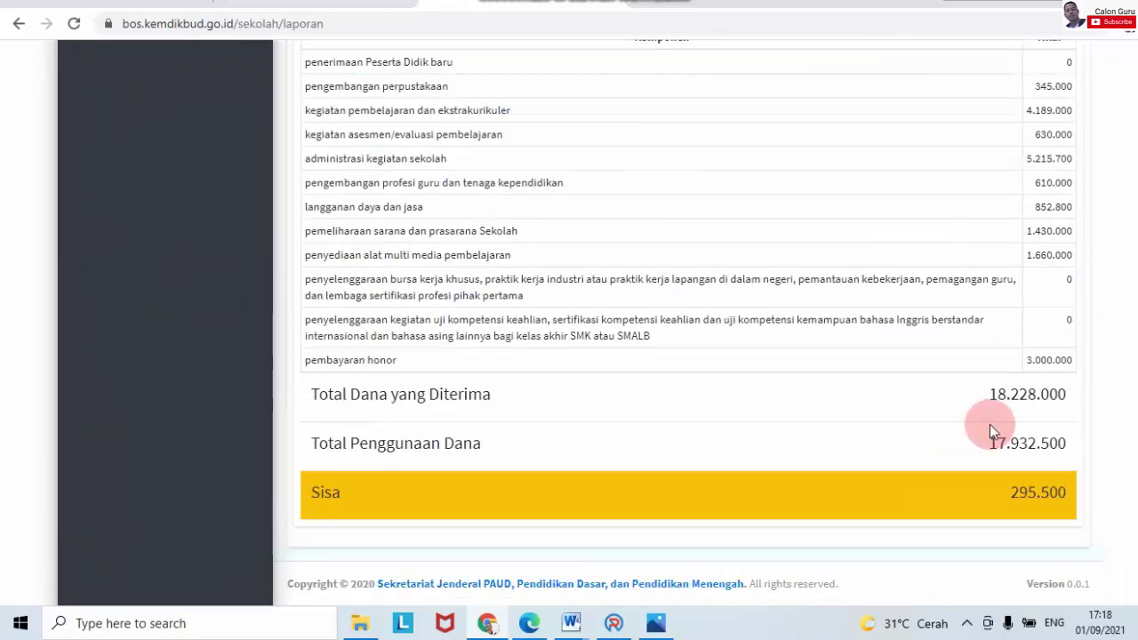
scroll(1110, 433, "up", 6)
scroll(1111, 433, "down", 2)
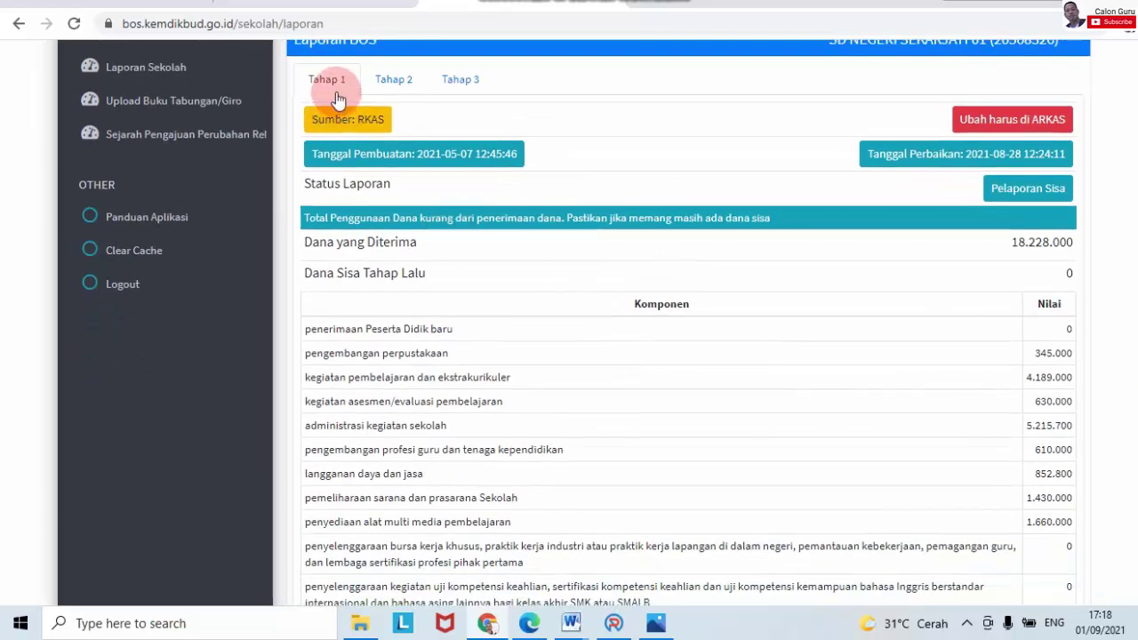
scroll(696, 569, "down", 3)
scroll(696, 569, "up", 3)
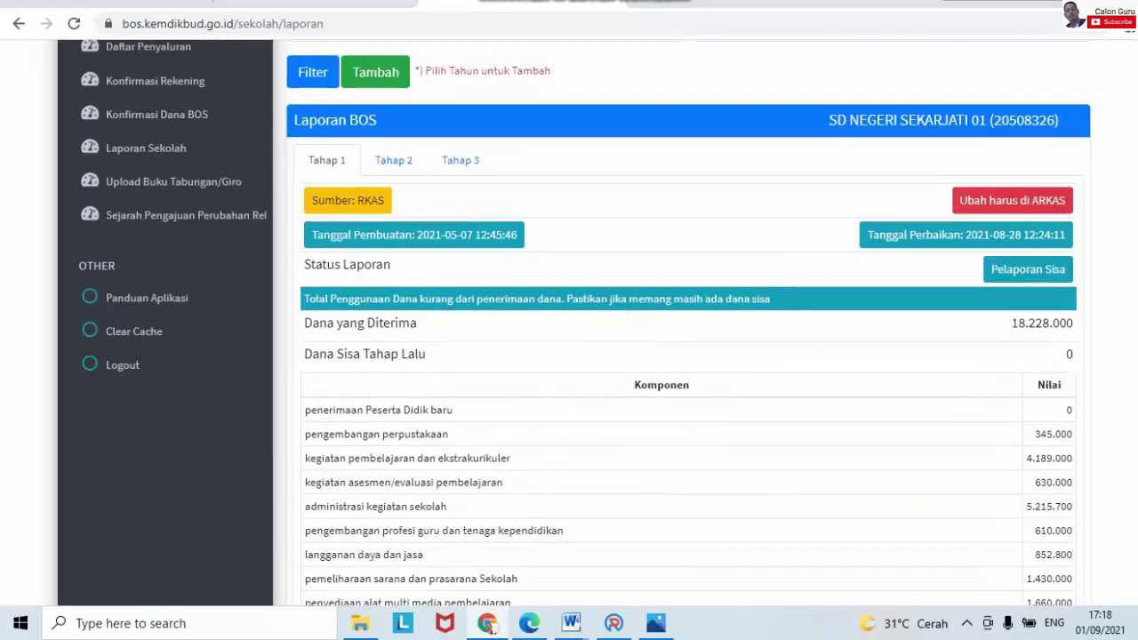
scroll(697, 569, "down", 2)
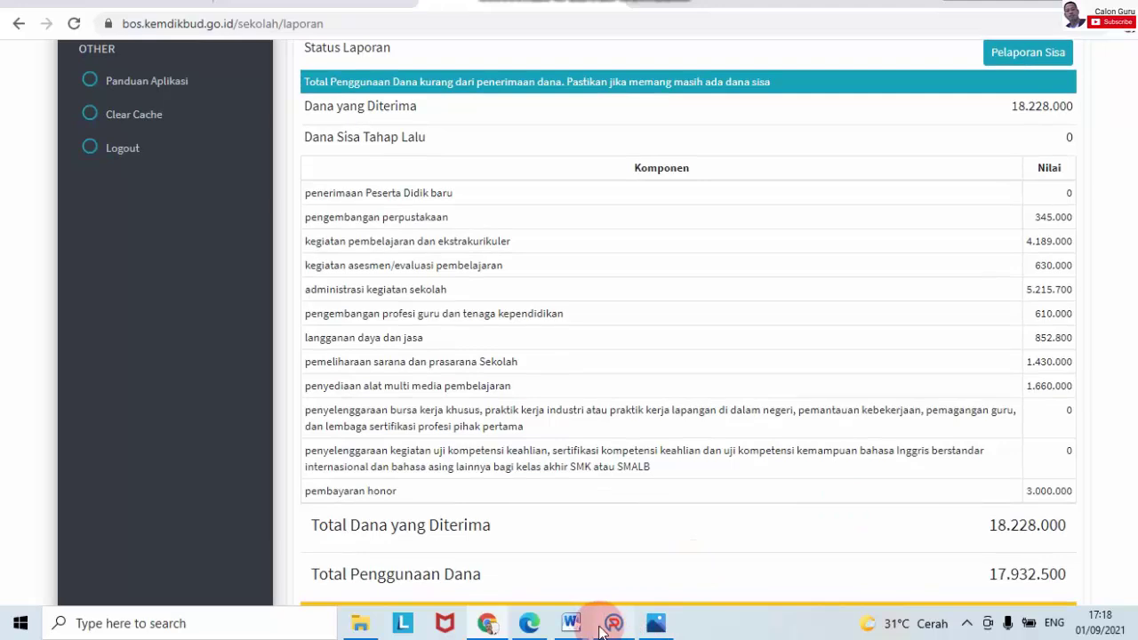
Step: Compare the portal's Tahap 1 totals and remaining funds with the Tahap 1 recapitulation in ARKAS
mouse_move(610, 630)
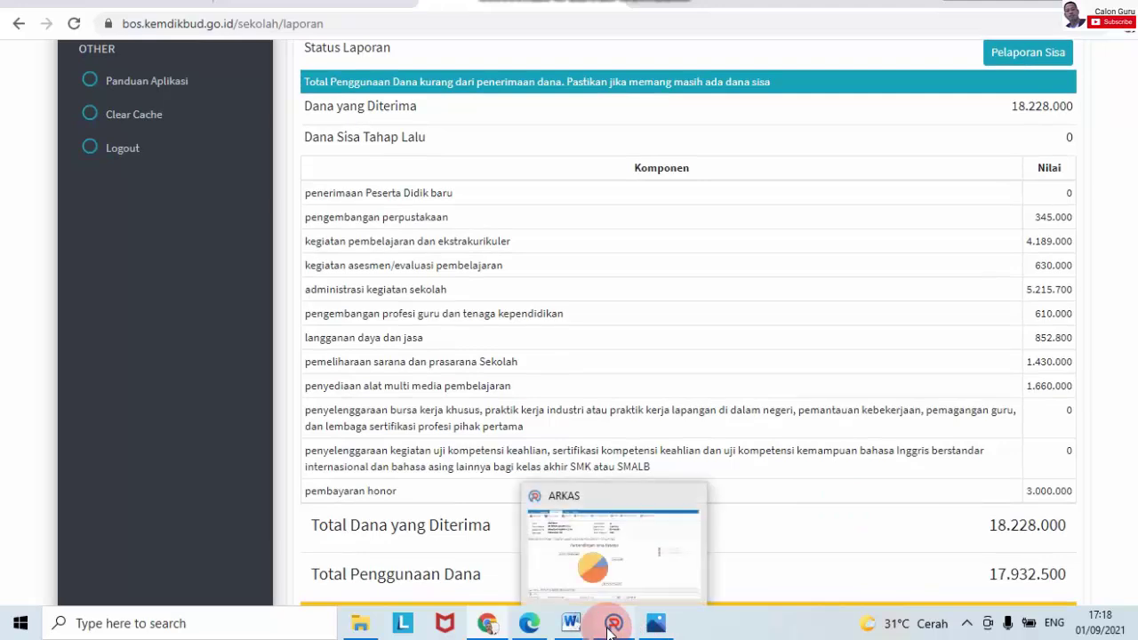
left_click(613, 565)
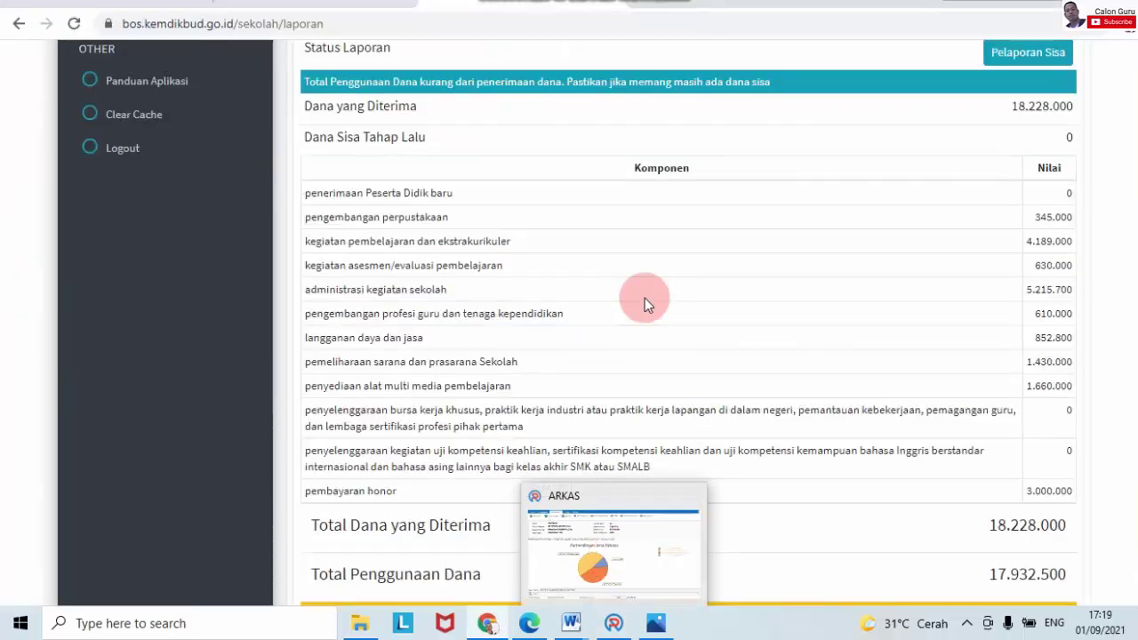
scroll(1122, 418, "down", 3)
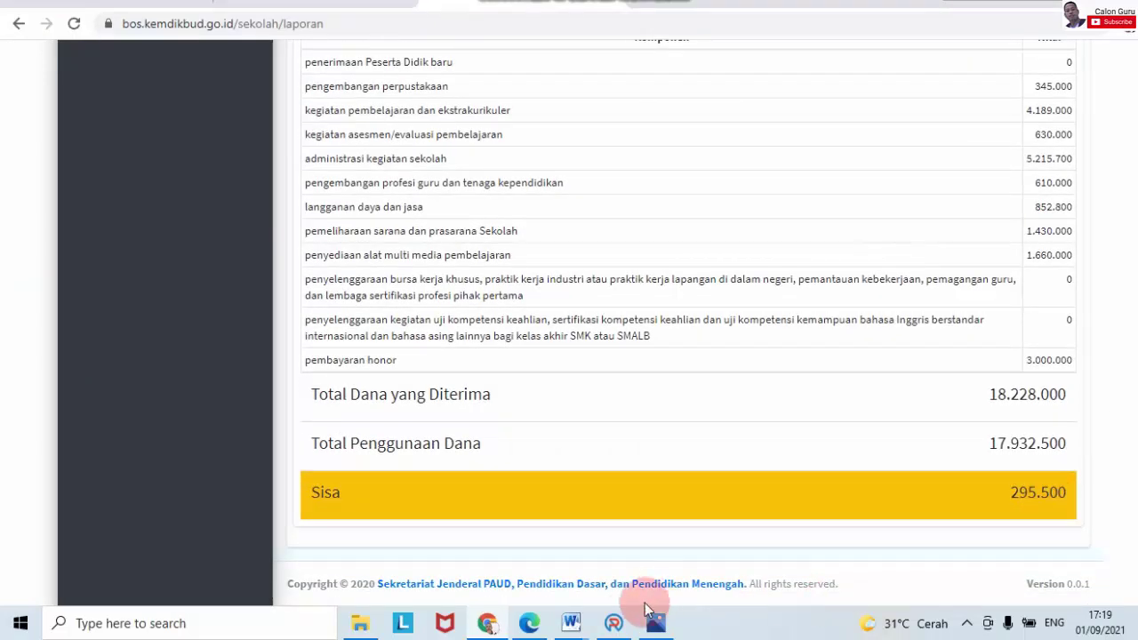
left_click(611, 623)
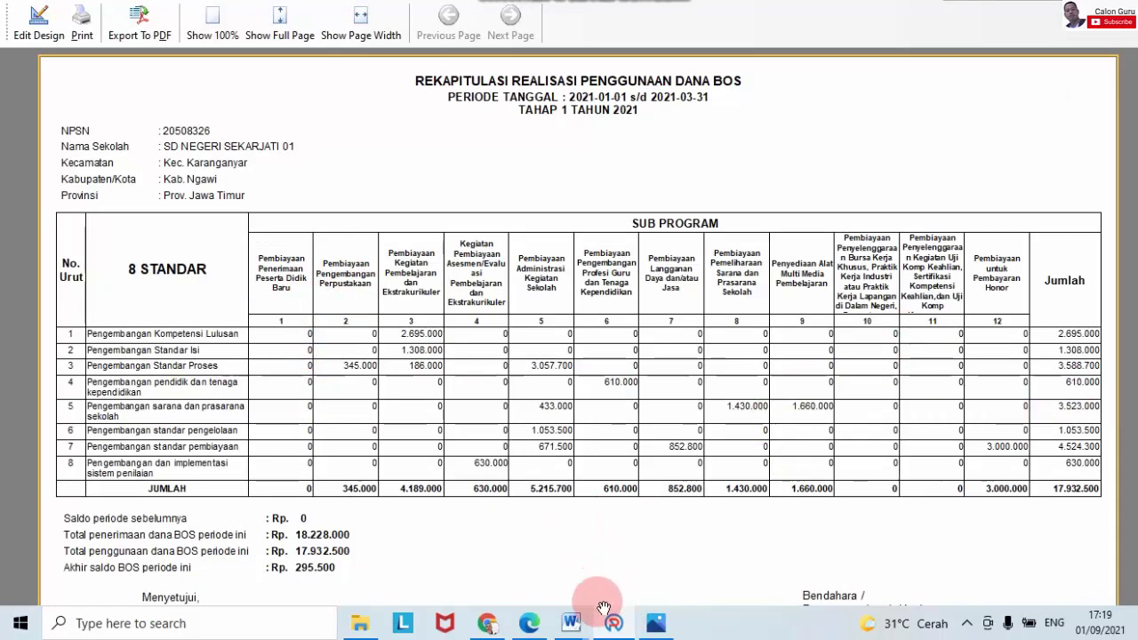
left_click(487, 623)
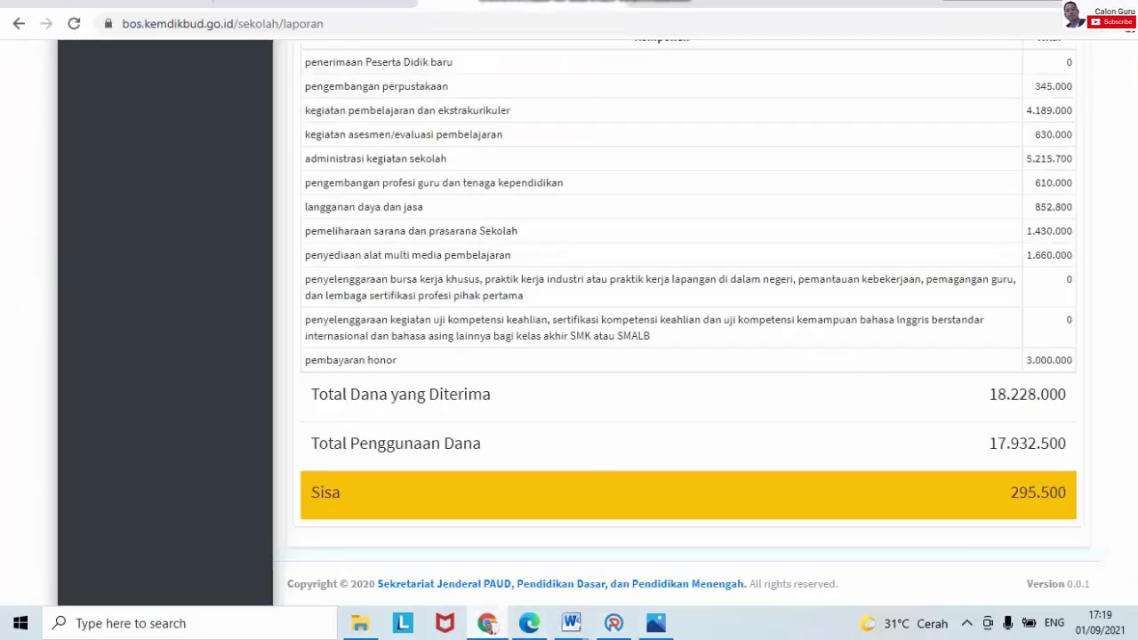
Step: Open the Tahap 2 report in the portal and check its component amounts, total usage and remaining funds
scroll(688, 322, "up", 6)
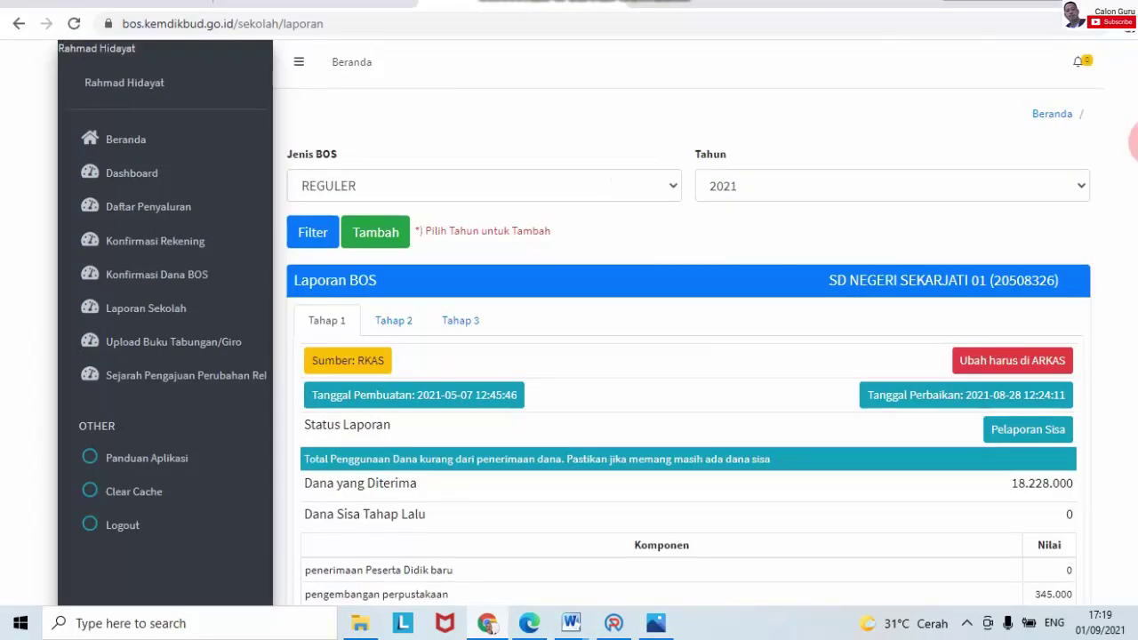
left_click(396, 322)
scroll(1111, 285, "down", 2)
scroll(688, 355, "down", 5)
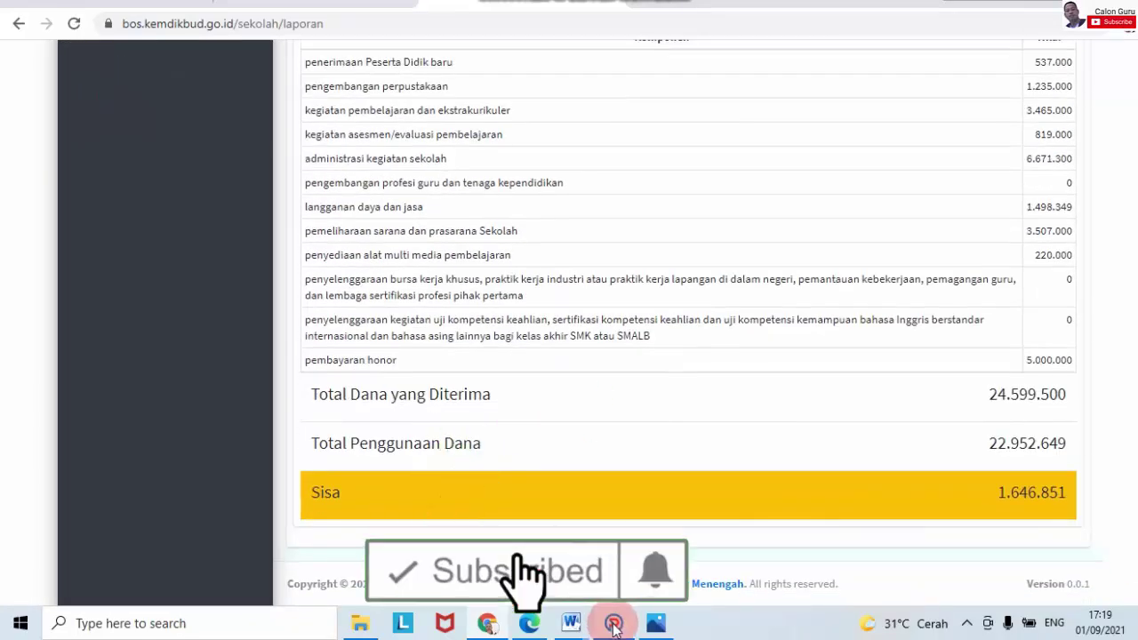
Step: Return to ARKAS and generate the Laporan Penggunaan for BOS Reguler with period type Tahap and period Tahap 2
left_click(614, 625)
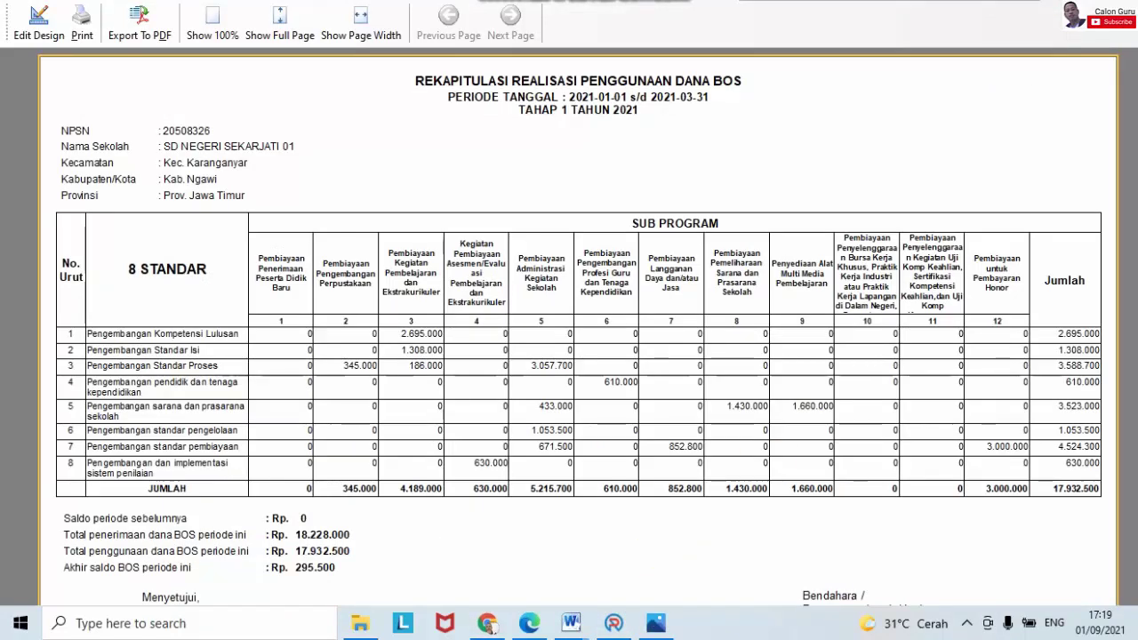
left_click(613, 625)
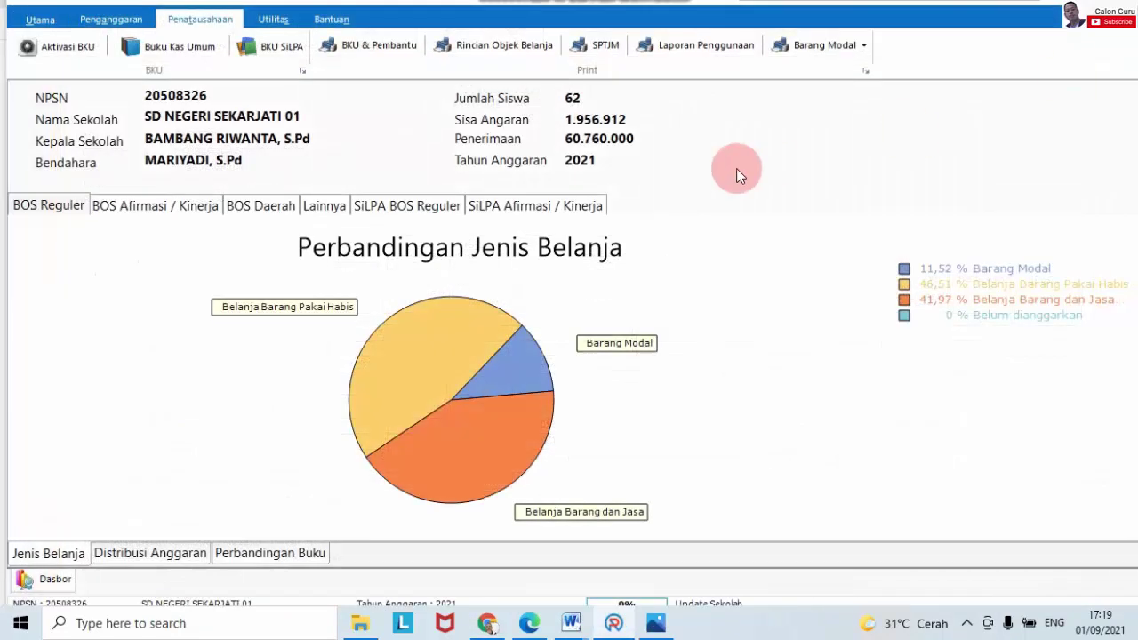
left_click(682, 53)
left_click(719, 250)
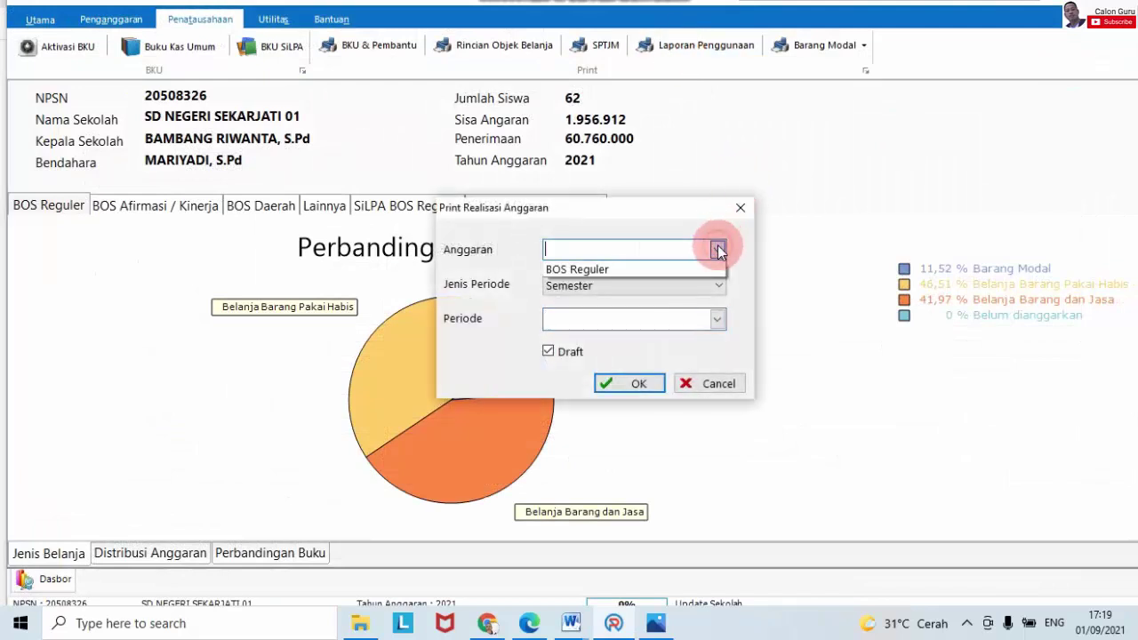
left_click(683, 268)
left_click(722, 285)
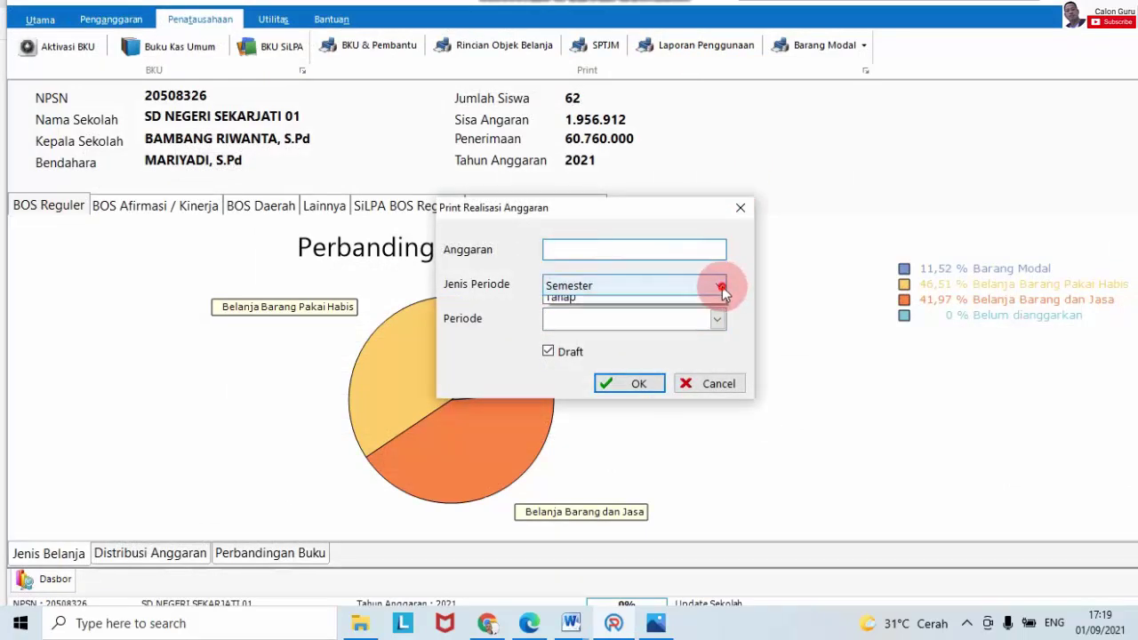
left_click(683, 316)
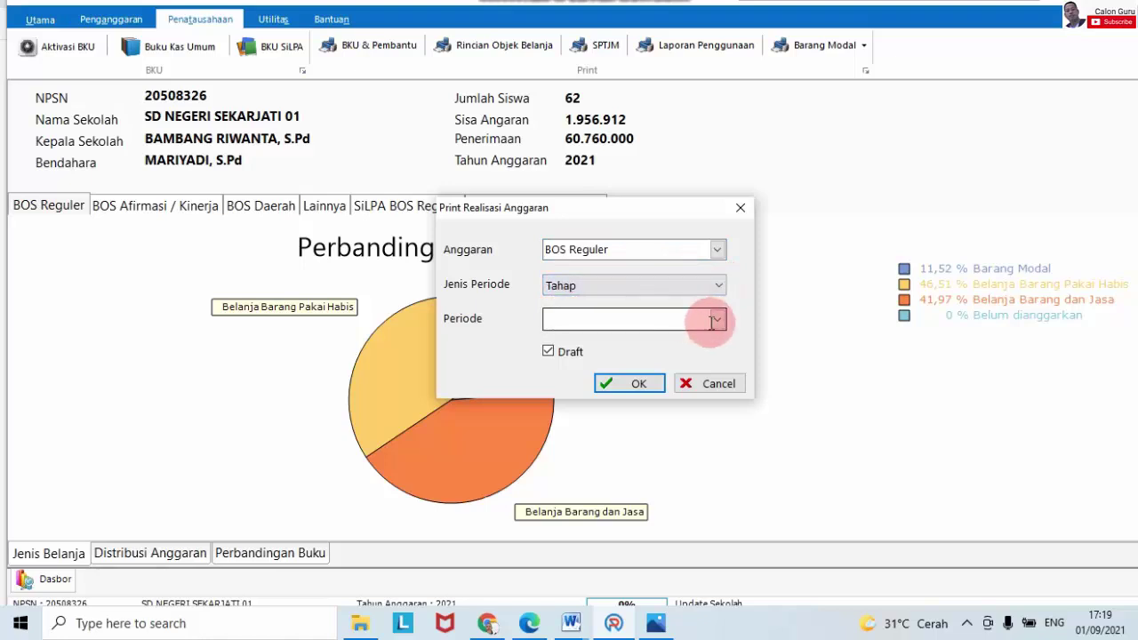
left_click(716, 318)
left_click(624, 369)
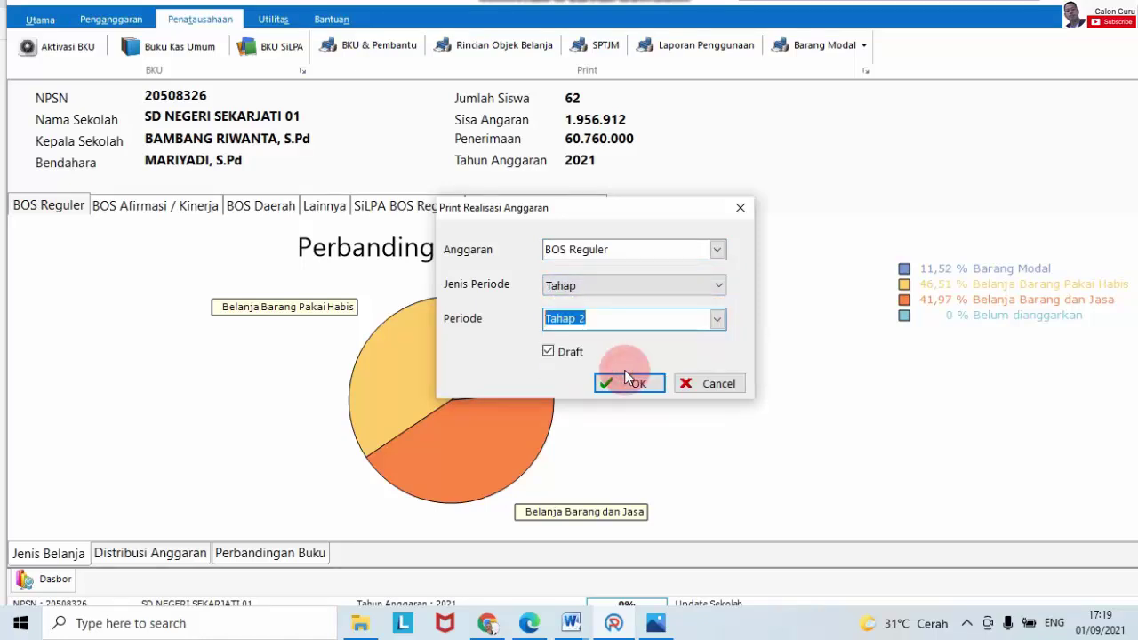
left_click(633, 384)
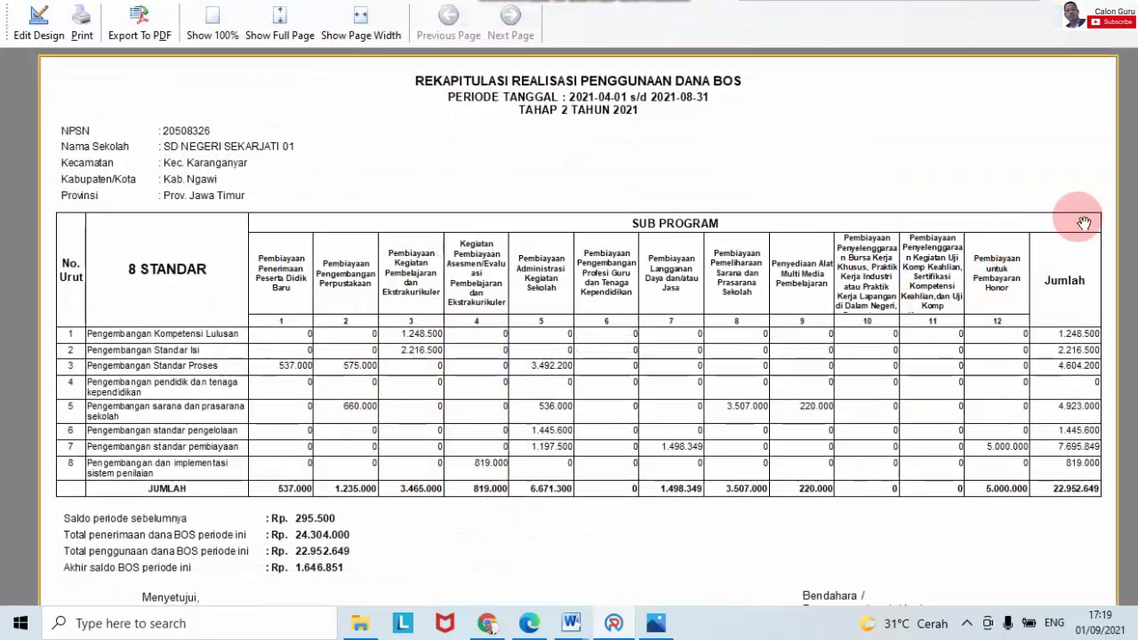
Step: Compare the ARKAS Tahap 2 recapitulation's totals and closing balance with the portal's Tahap 2 report
scroll(293, 414, "down", 2)
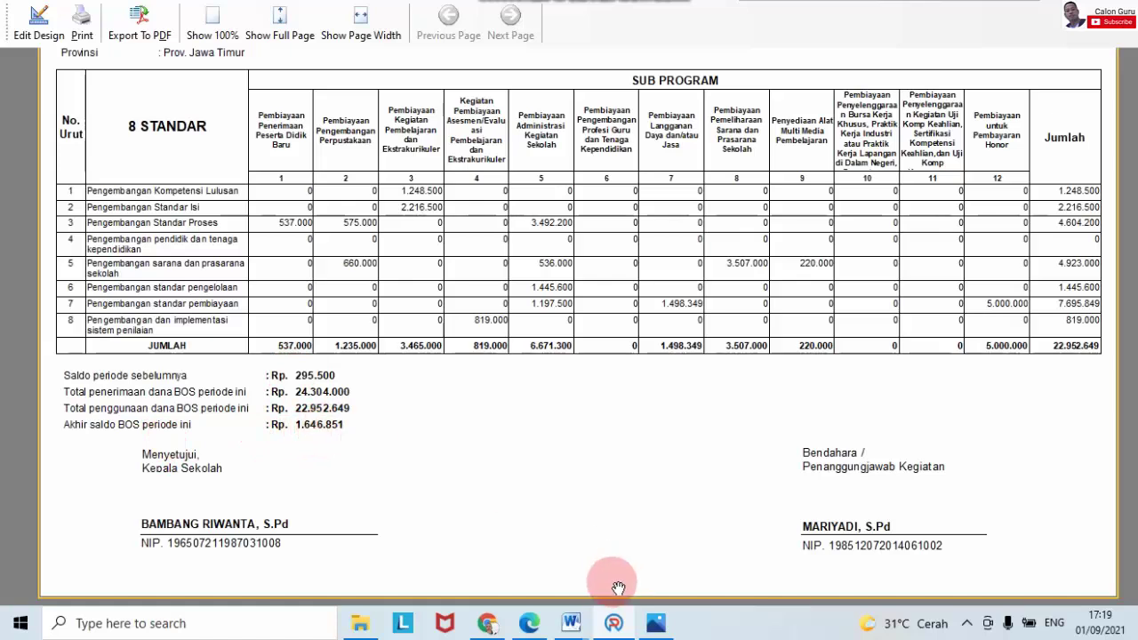
left_click(488, 623)
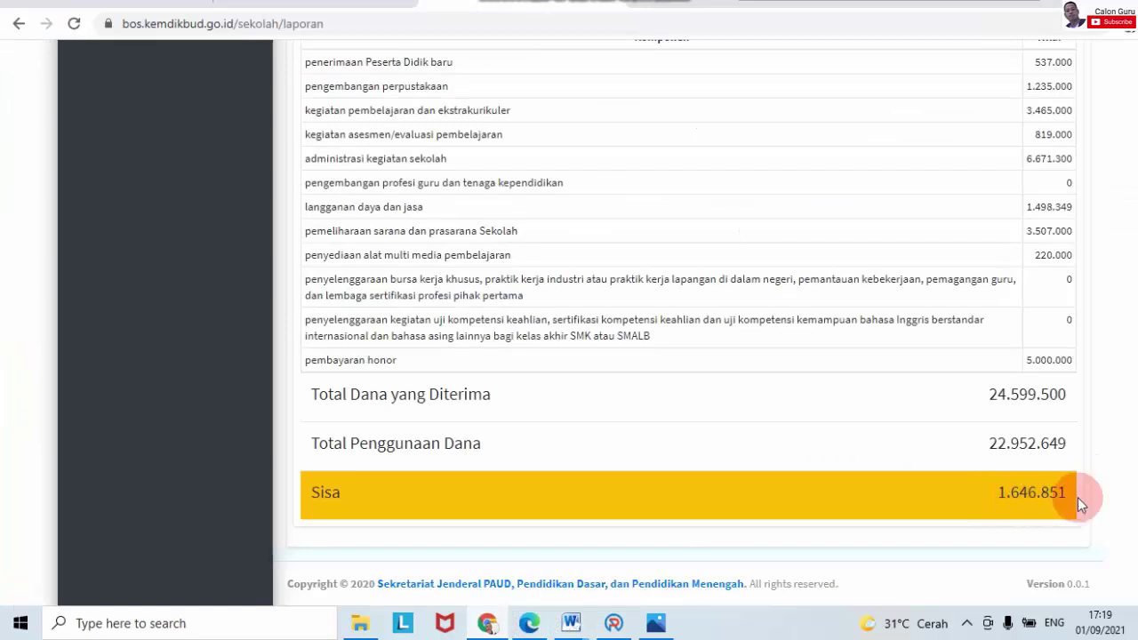
scroll(684, 320, "up", 6)
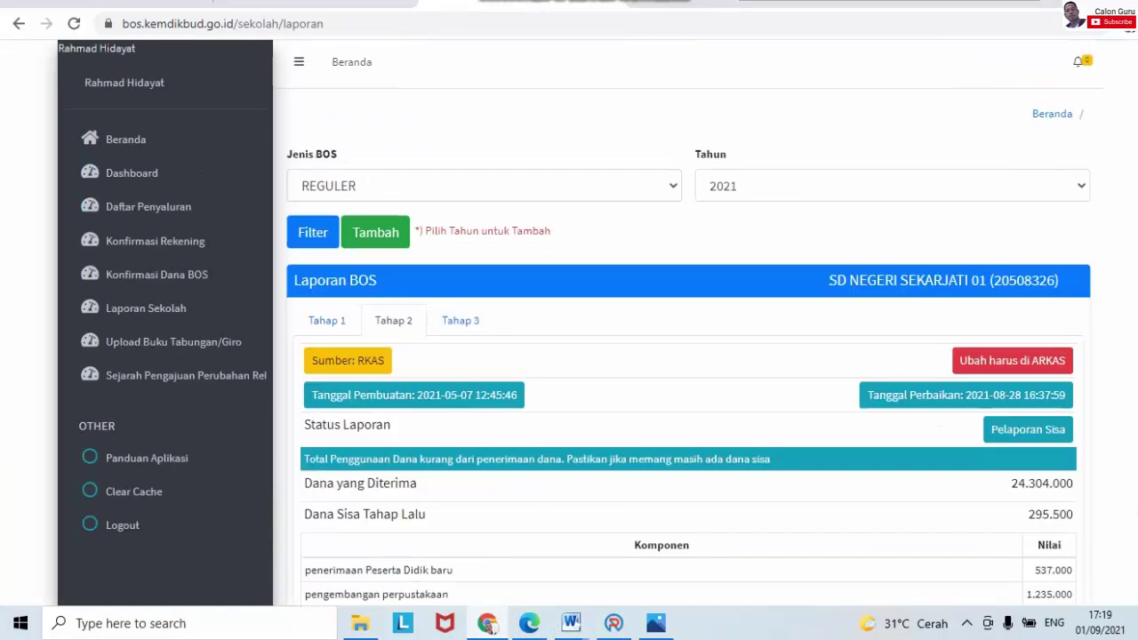
scroll(685, 320, "down", 2)
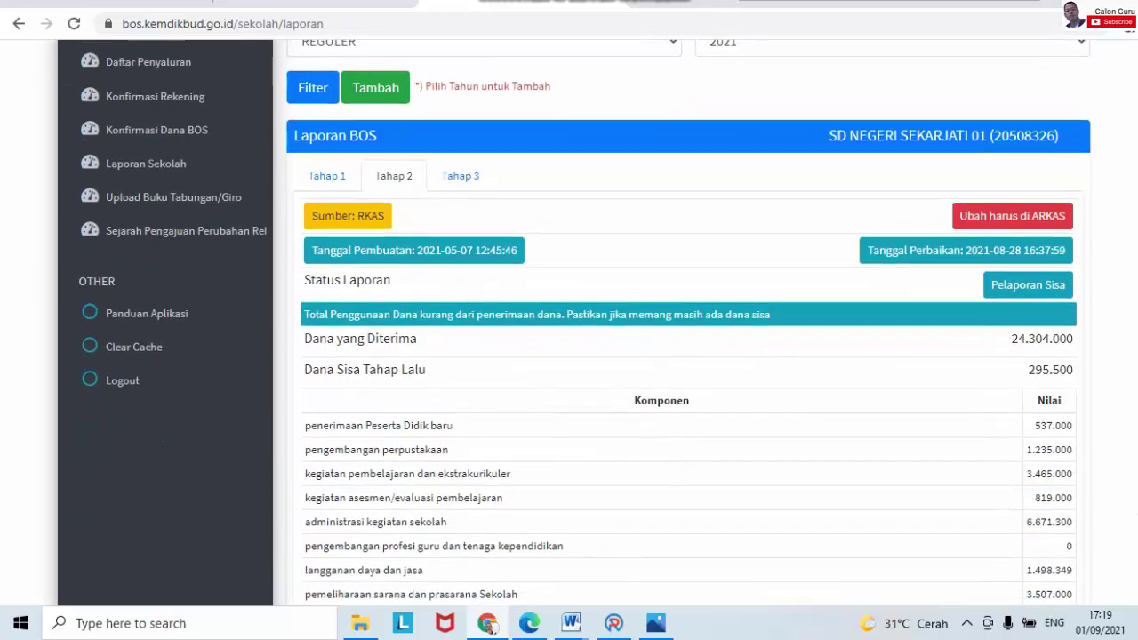